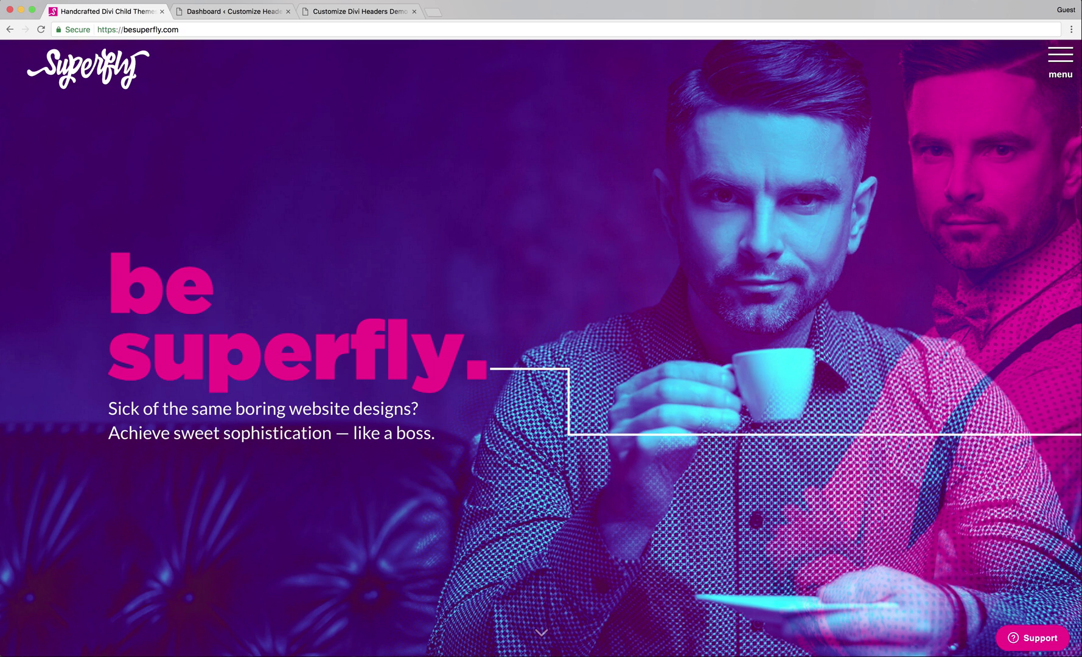
# Scroll through the Divi headers demo page to review its Header 1 slider and Header 3 headings
pyautogui.click(328, 12)
pyautogui.scroll(-3, 327, 185)
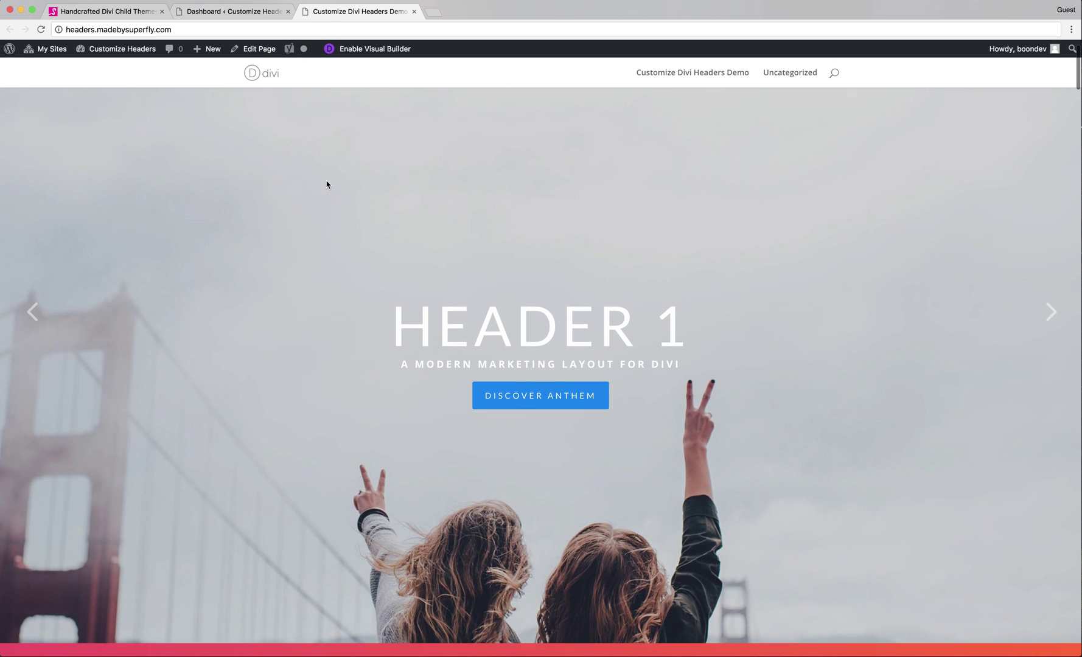
pyautogui.scroll(-4, 327, 185)
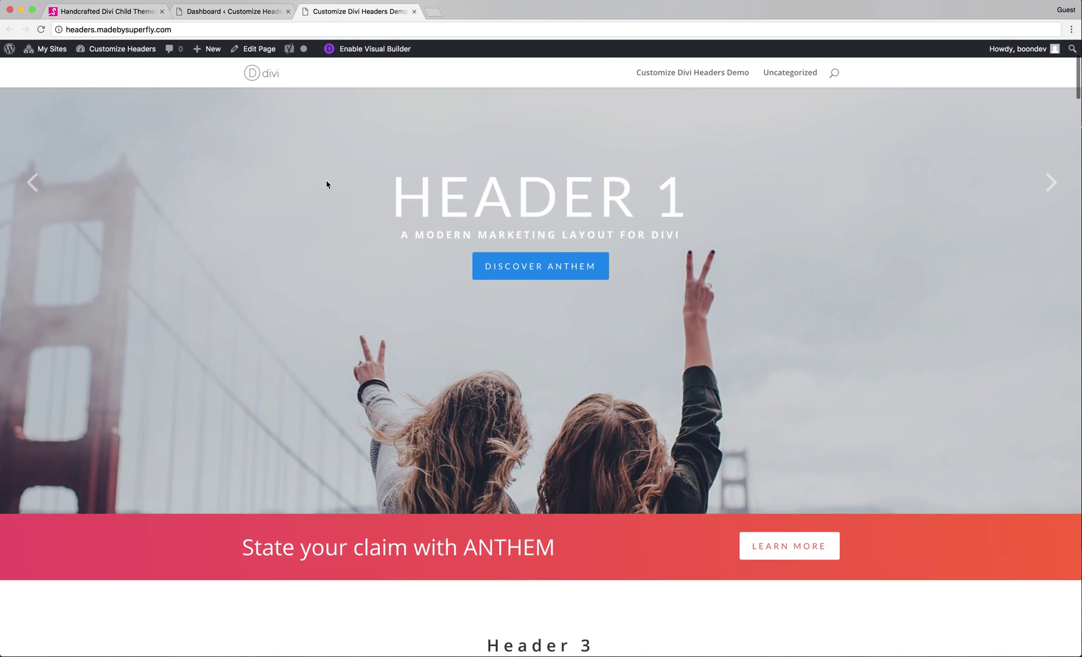
pyautogui.scroll(-1, 337, 191)
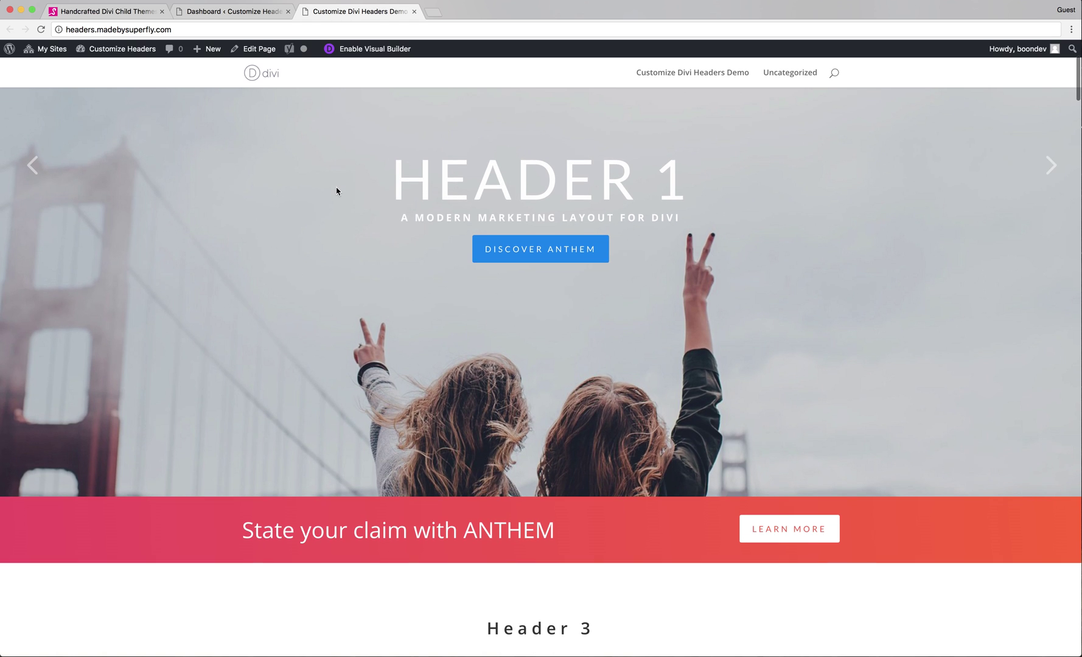
pyautogui.scroll(-12, 336, 191)
pyautogui.scroll(-5, 336, 191)
pyautogui.scroll(11, 336, 191)
pyautogui.scroll(8, 336, 191)
pyautogui.scroll(-4, 336, 191)
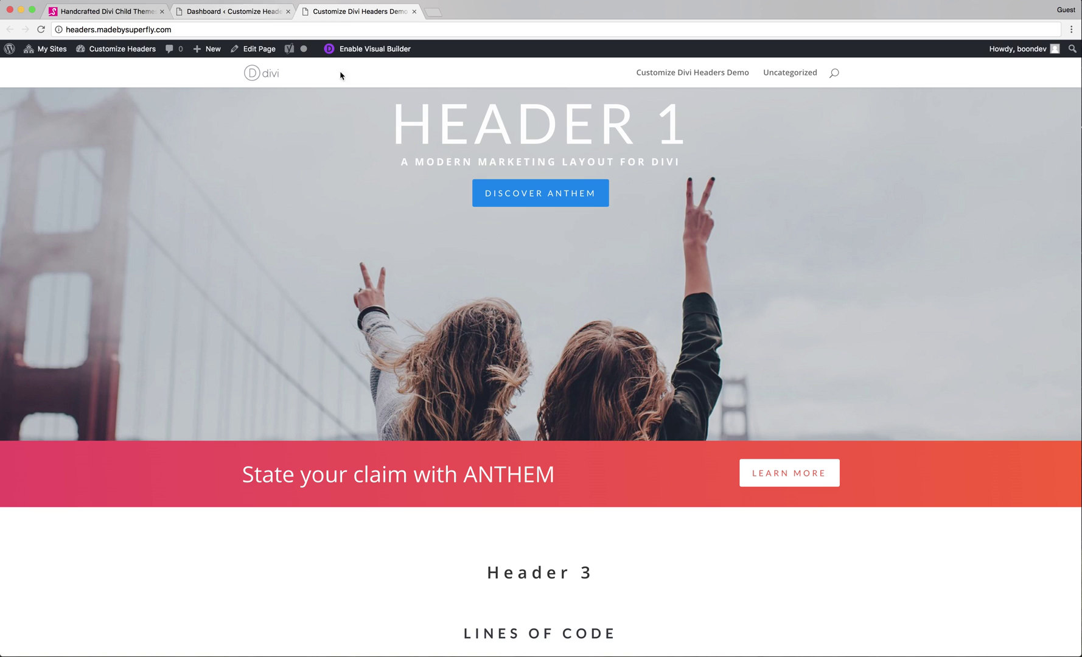
pyautogui.scroll(4, 382, 188)
pyautogui.scroll(-1, 389, 220)
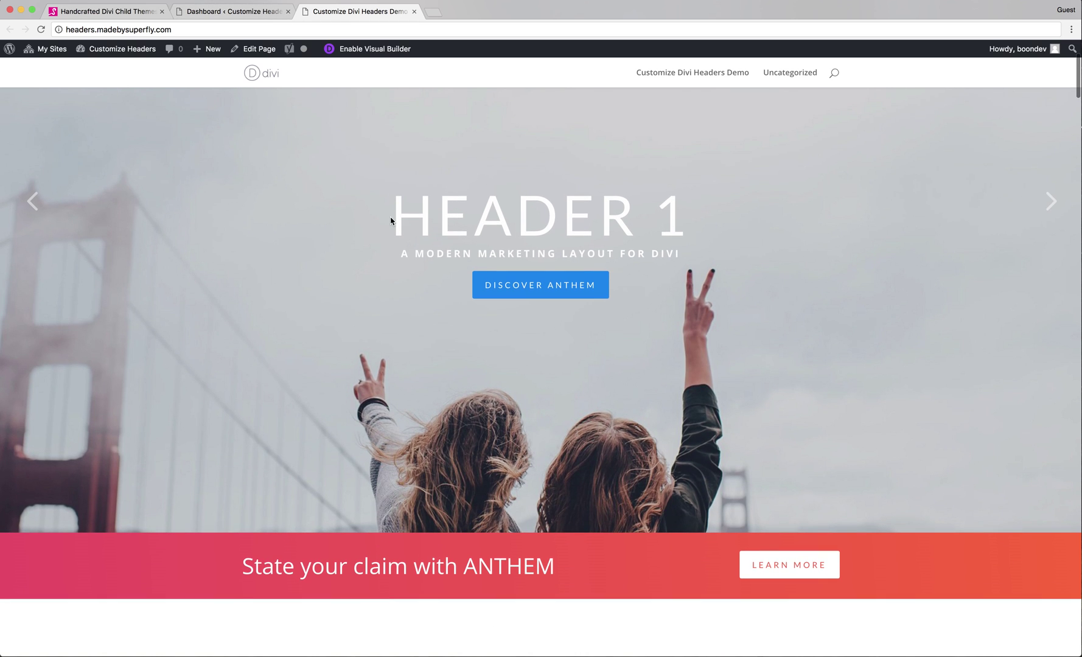
pyautogui.scroll(1, 391, 220)
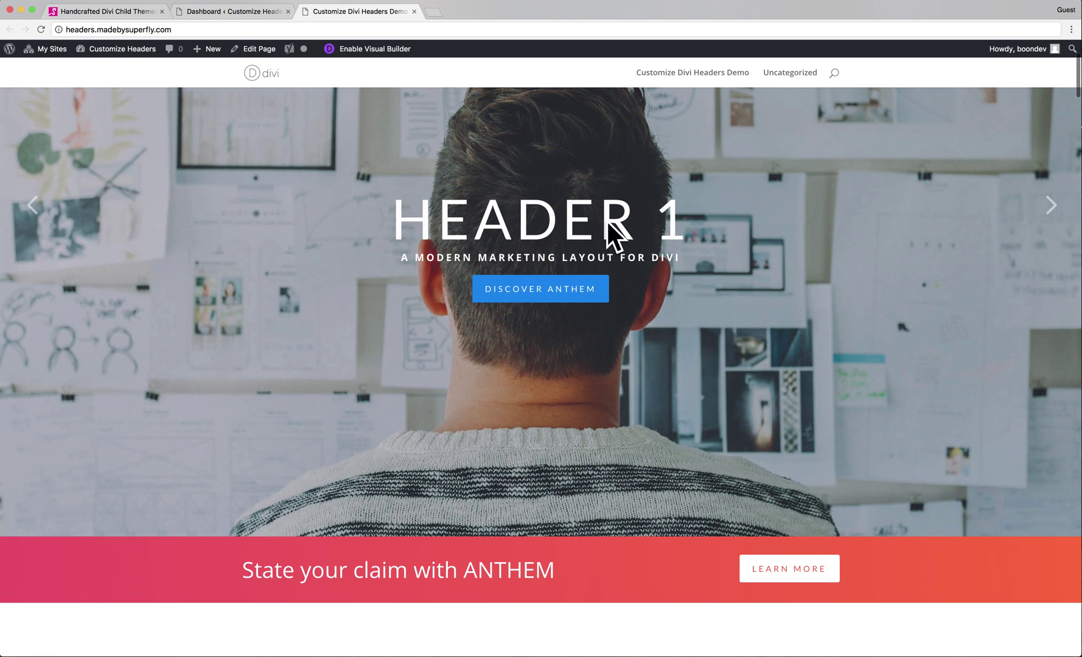
pyautogui.scroll(-1, 431, 227)
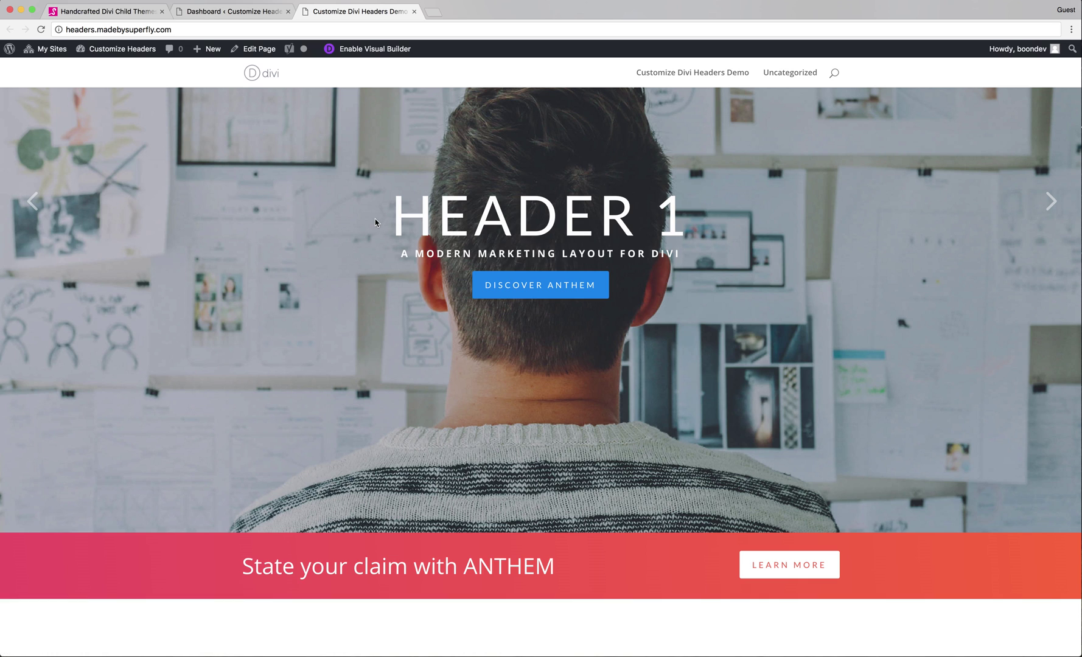
# Launch the Divi Theme Customizer from the WordPress dashboard's Divi menu
pyautogui.click(200, 12)
pyautogui.moveTo(29, 381)
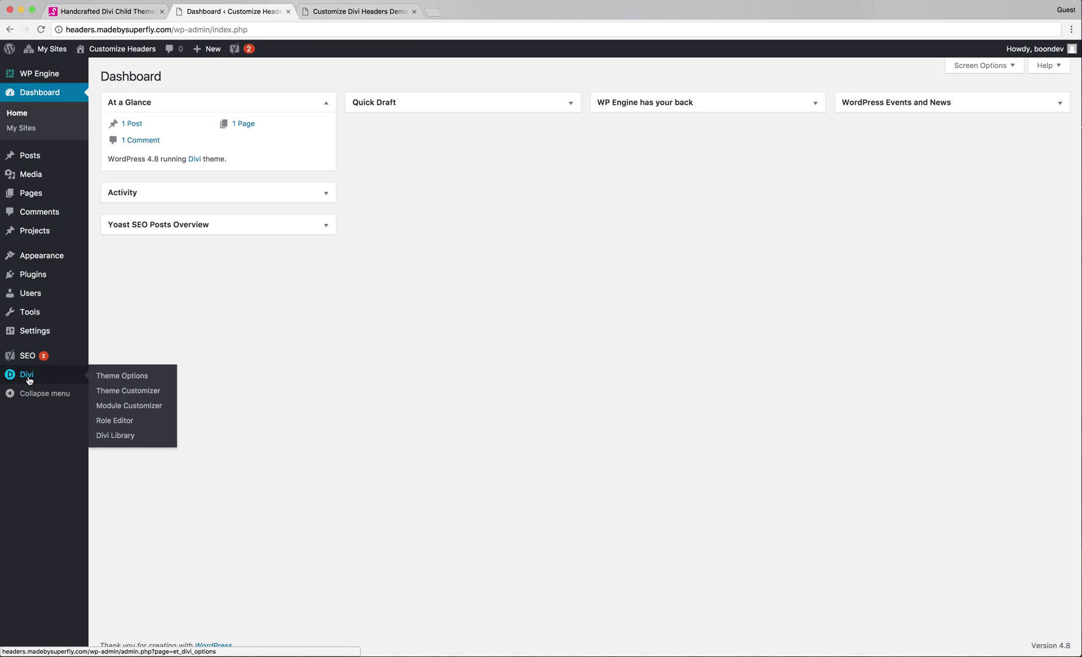
pyautogui.click(117, 393)
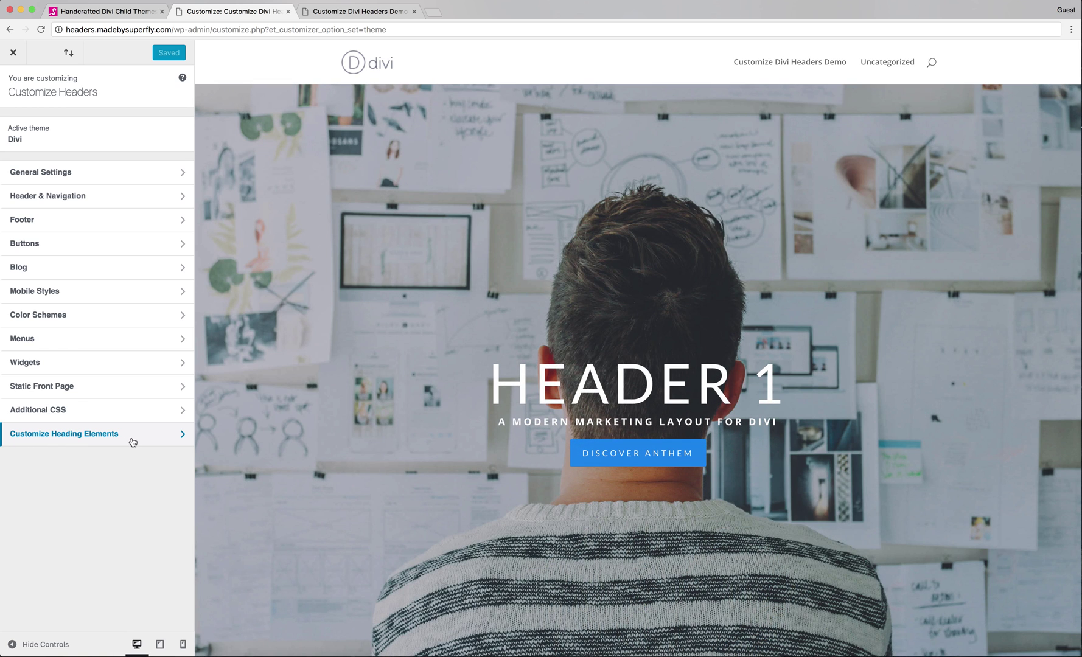
# Show the Customize Heading Elements panel with its H1 through H6 Tag sections
pyautogui.click(134, 441)
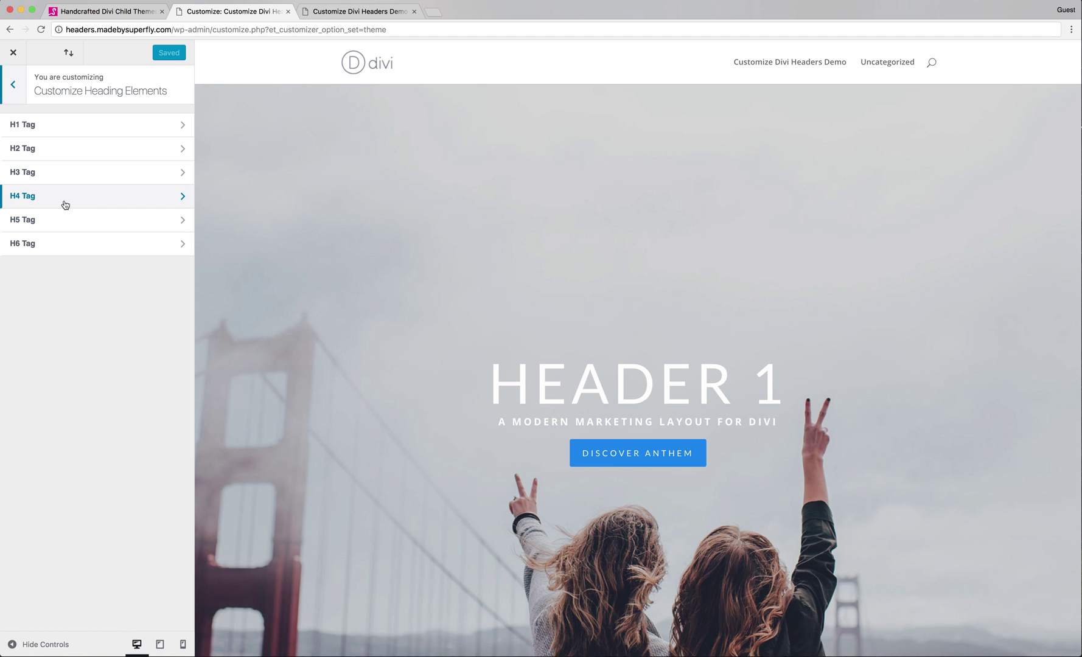
# On the live demo page, review headings down to the 'Clean & Beautiful' and 'Clean Typography' titles
pyautogui.click(359, 11)
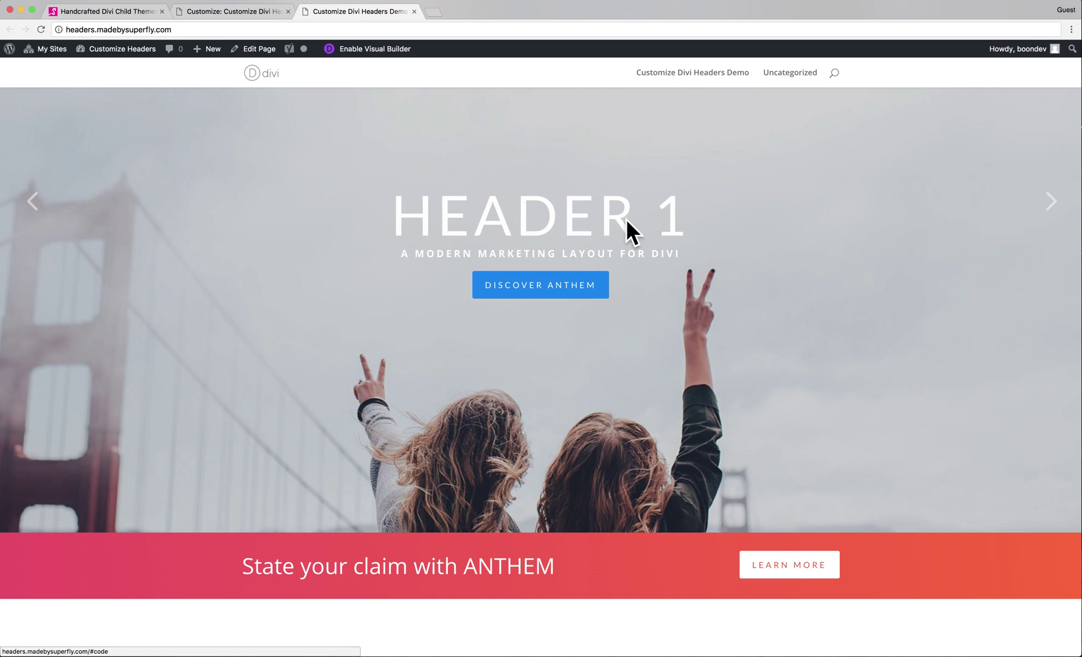
pyautogui.scroll(-3, 416, 467)
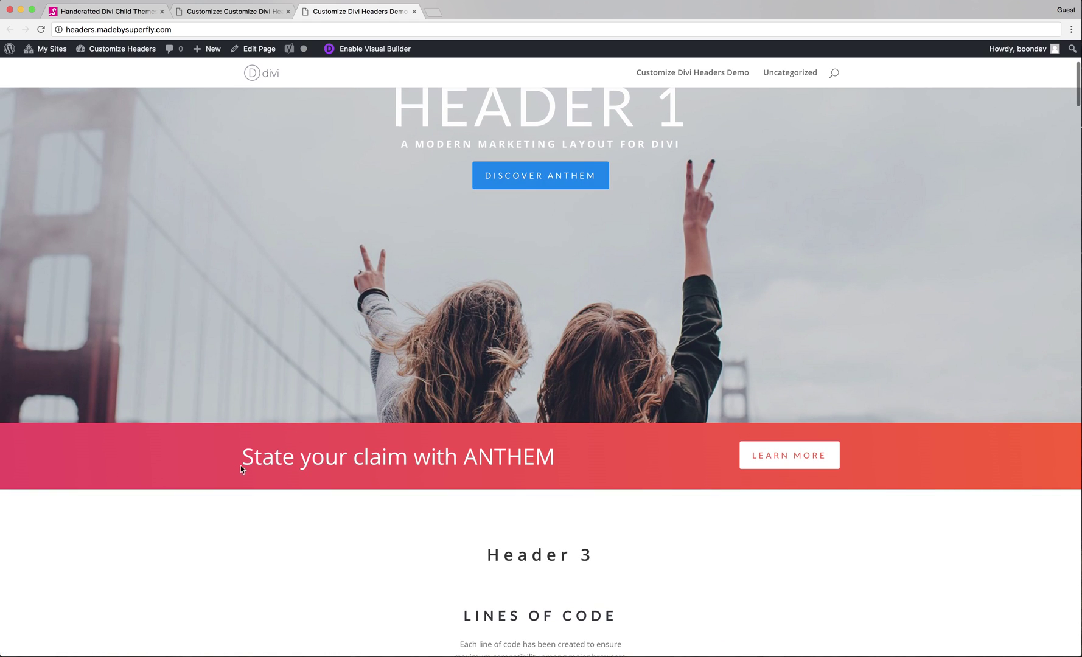
pyautogui.scroll(-3, 528, 460)
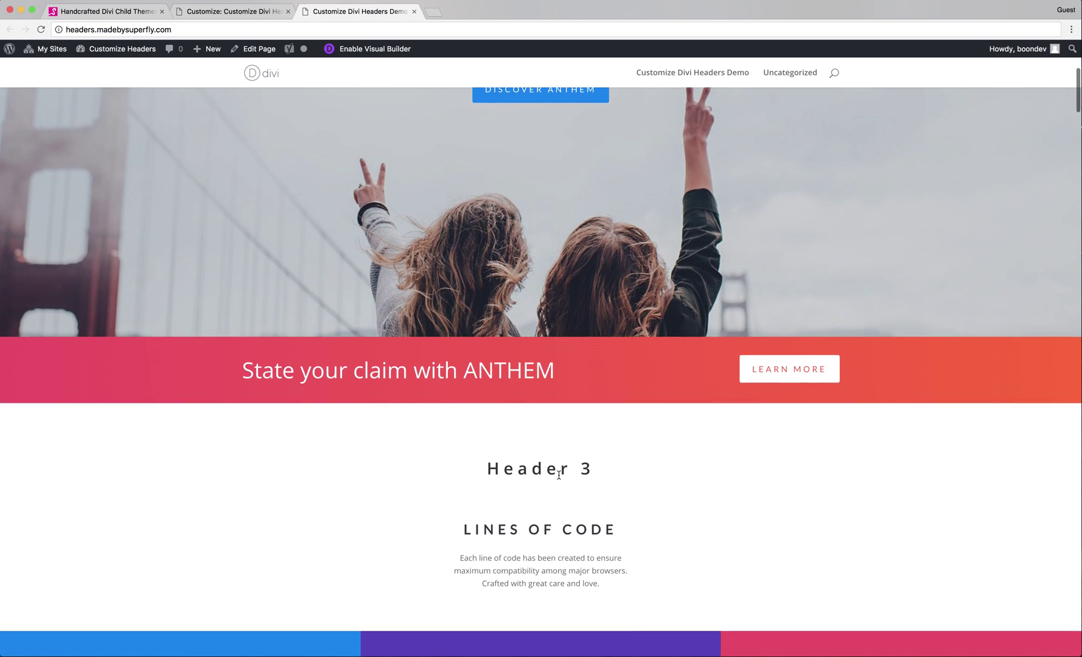
pyautogui.scroll(-3, 529, 471)
pyautogui.scroll(-3, 177, 589)
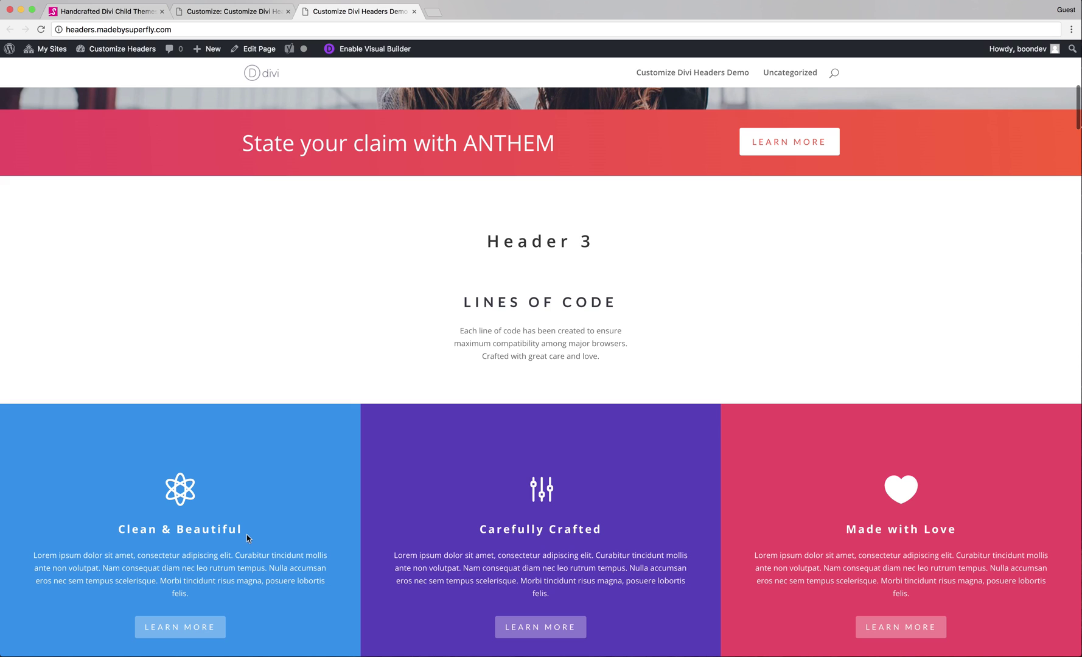
pyautogui.moveTo(248, 537); pyautogui.dragTo(97, 528)
pyautogui.scroll(-9, 109, 536)
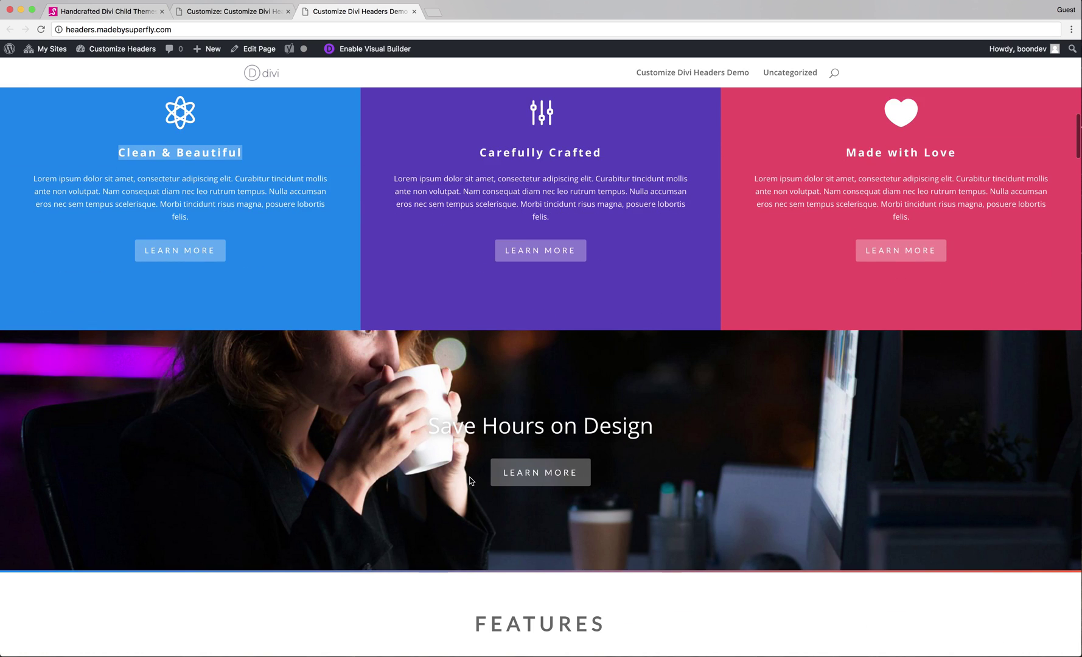
pyautogui.scroll(-3, 470, 480)
pyautogui.moveTo(279, 483); pyautogui.dragTo(148, 487)
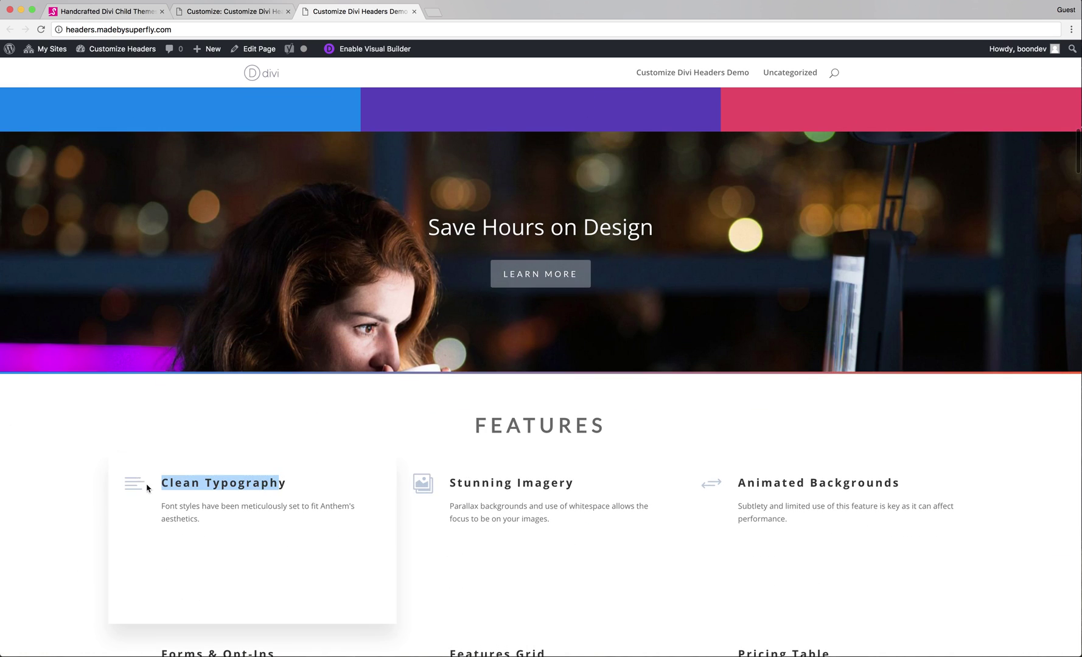
# Bring up the H2 Tag settings showing sizes 40 desktop, 35 tablet and 25 mobile
pyautogui.click(232, 12)
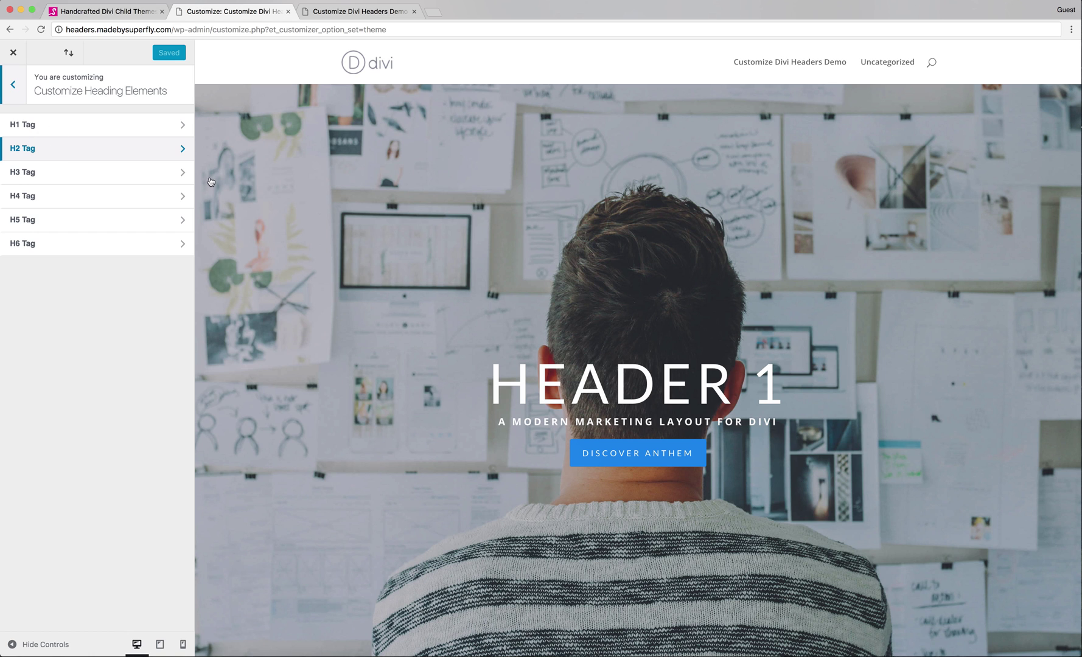
pyautogui.press('Return')
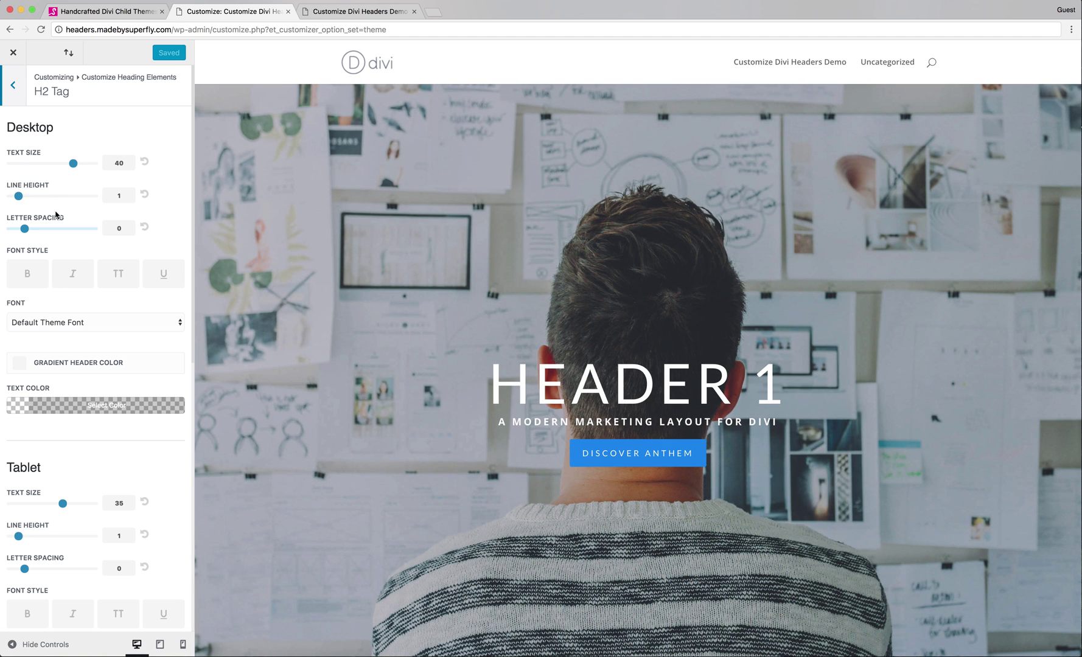
pyautogui.scroll(-1, 57, 213)
pyautogui.scroll(1, 56, 213)
pyautogui.click(9, 98)
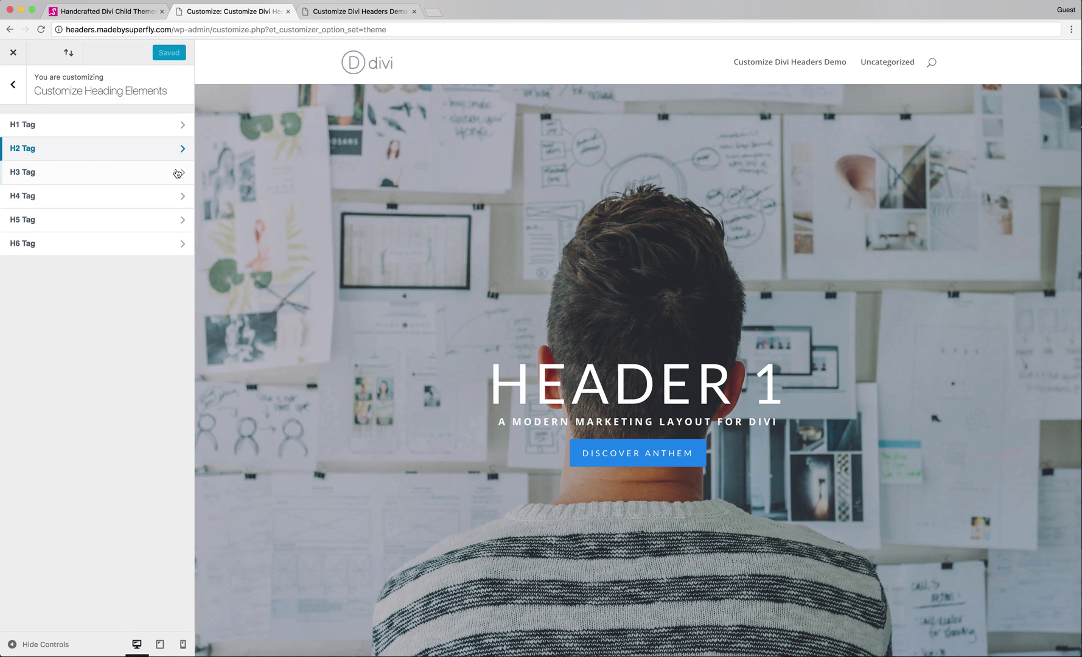
pyautogui.click(49, 151)
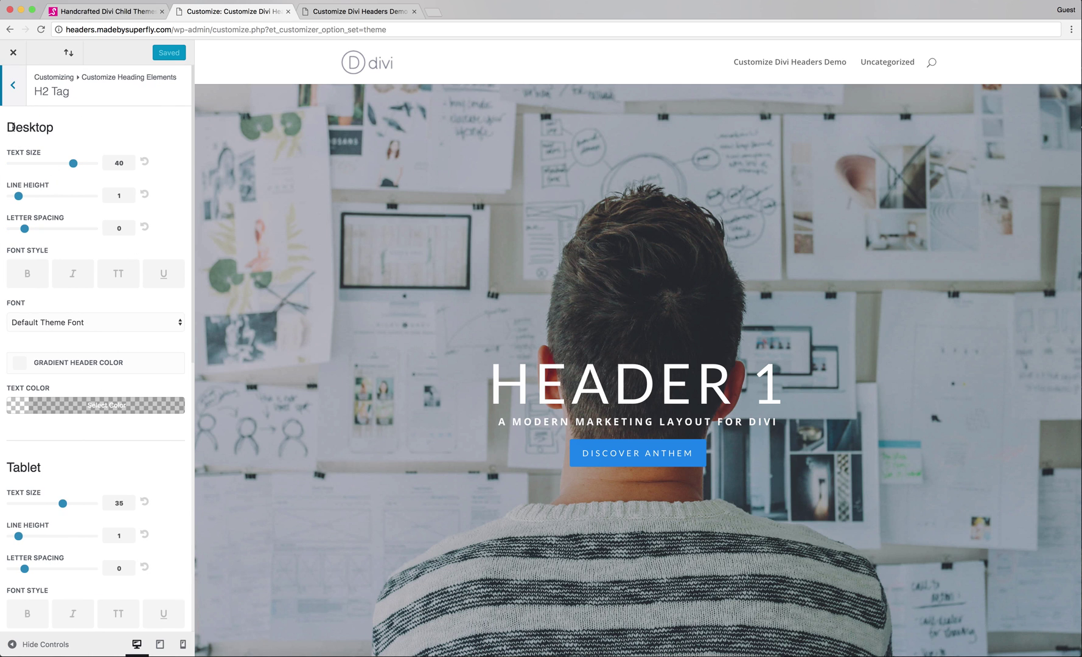
pyautogui.moveTo(7, 127); pyautogui.dragTo(87, 130)
pyautogui.scroll(-1, 77, 217)
pyautogui.scroll(-8, 63, 367)
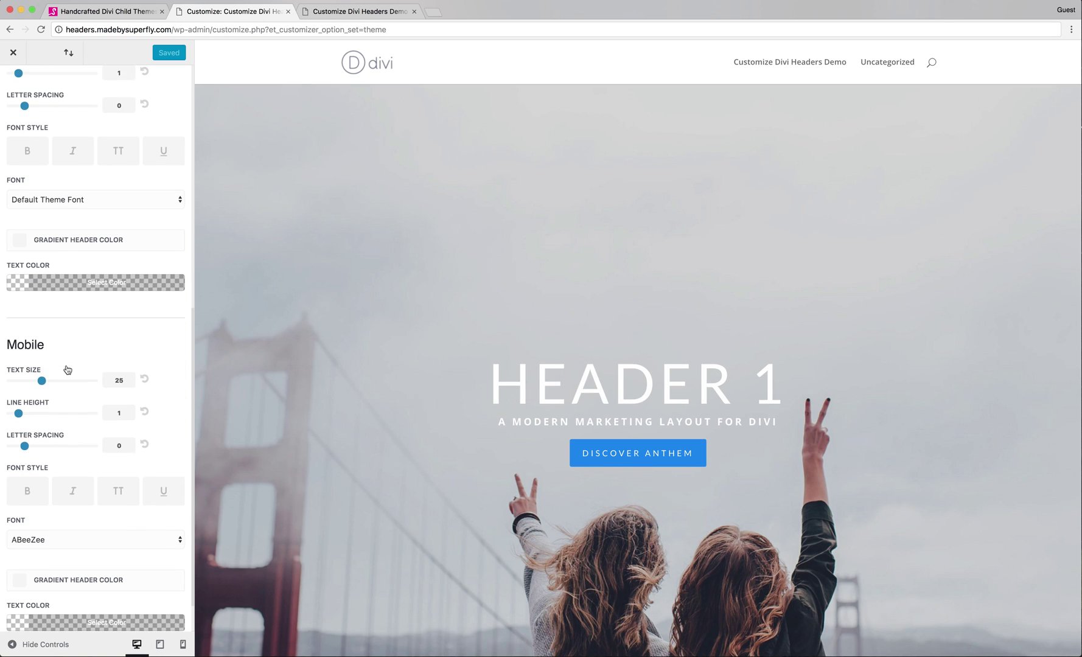
pyautogui.scroll(7, 66, 369)
pyautogui.scroll(3, 67, 369)
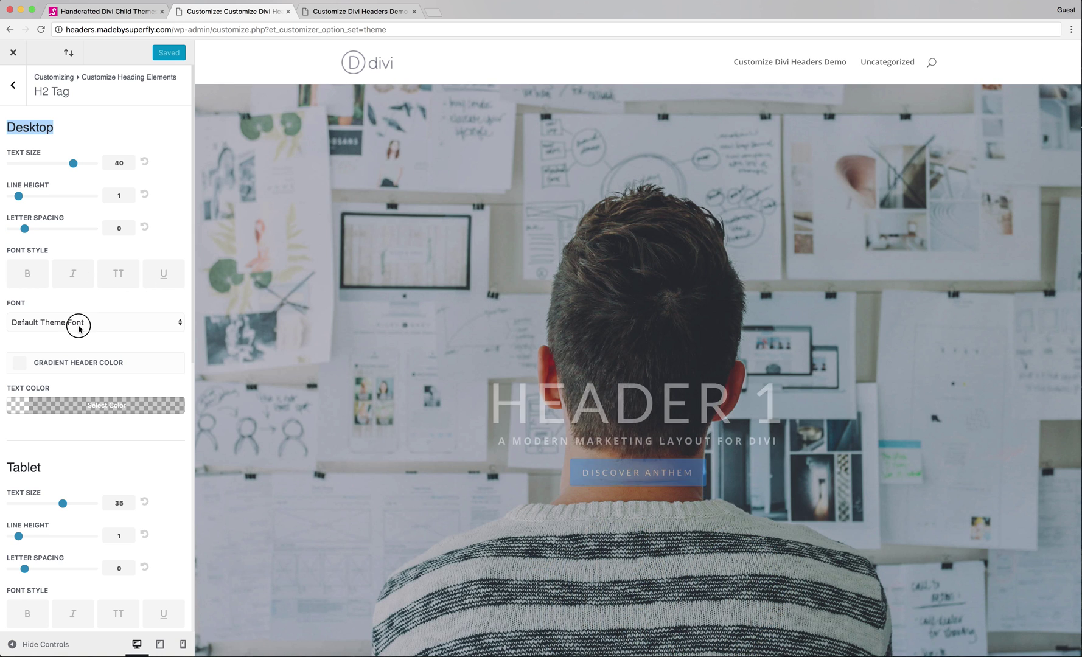
# Browse the desktop H2 font list, leaving the default font in place for now
pyautogui.click(78, 322)
pyautogui.scroll(-5, 79, 329)
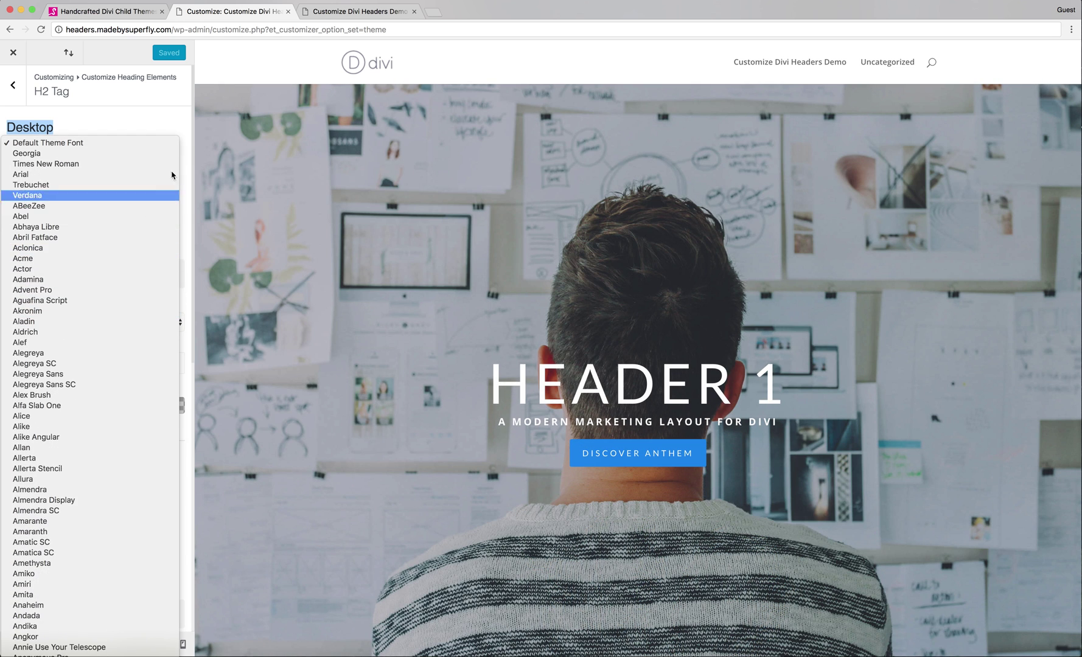
pyautogui.click(169, 117)
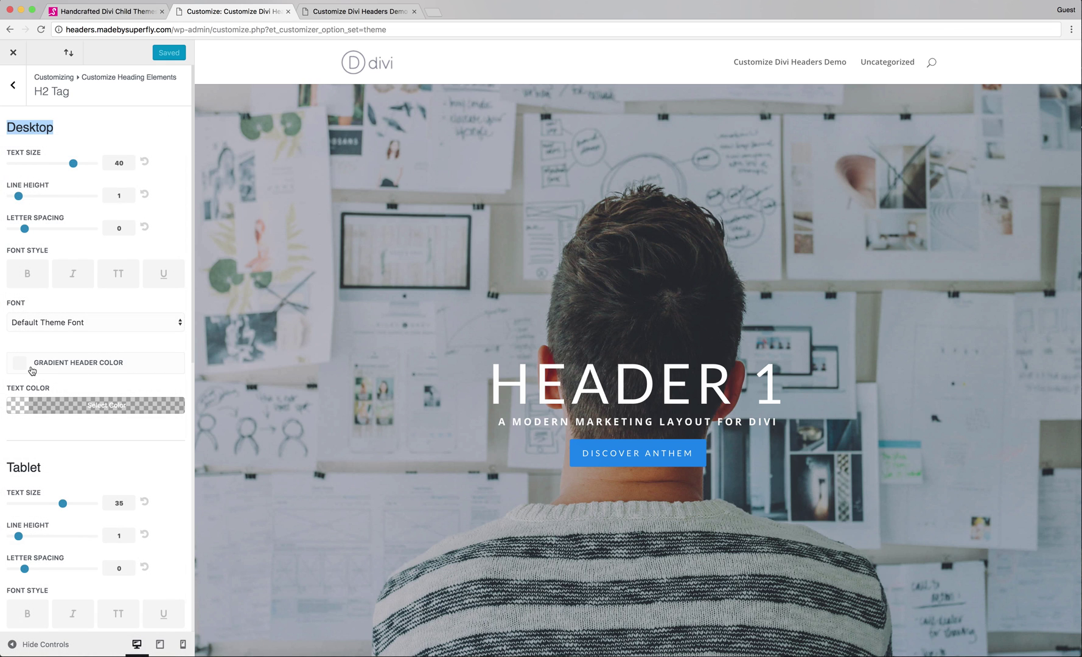
pyautogui.scroll(-3, 76, 371)
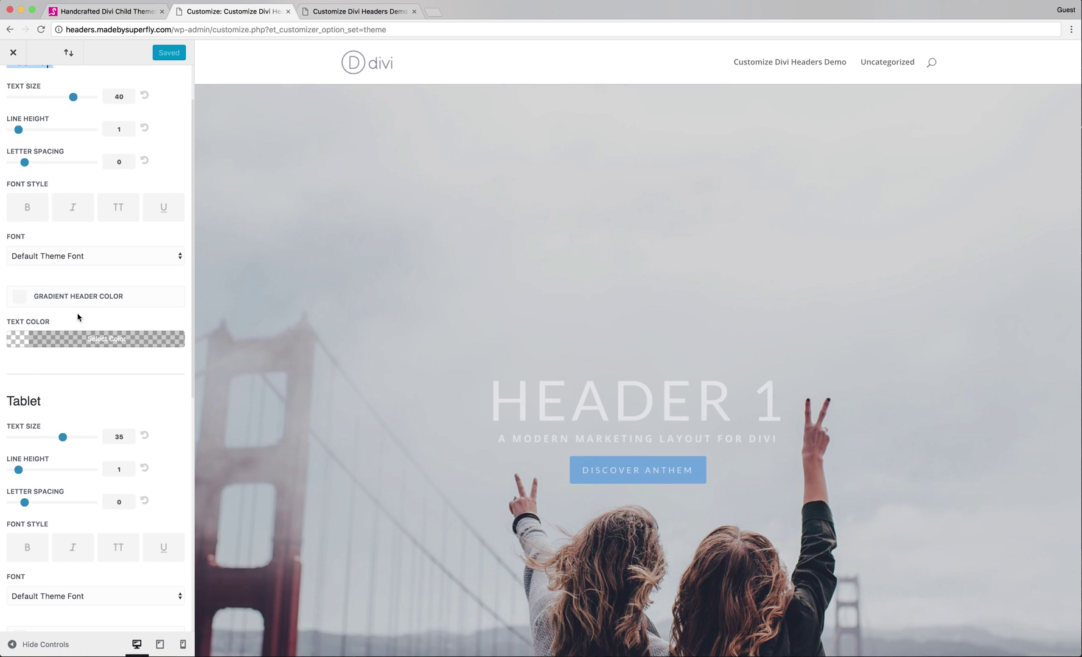
pyautogui.scroll(-10, 80, 315)
pyautogui.scroll(10, 76, 323)
pyautogui.scroll(-5, 376, 350)
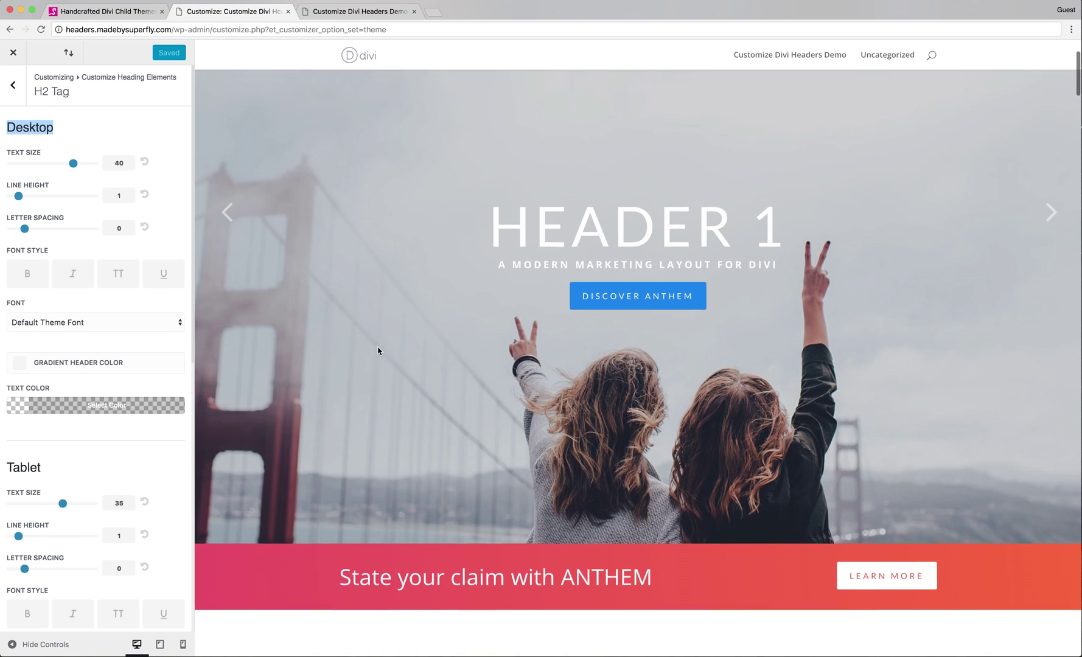
pyautogui.scroll(5, 377, 351)
pyautogui.scroll(-5, 349, 348)
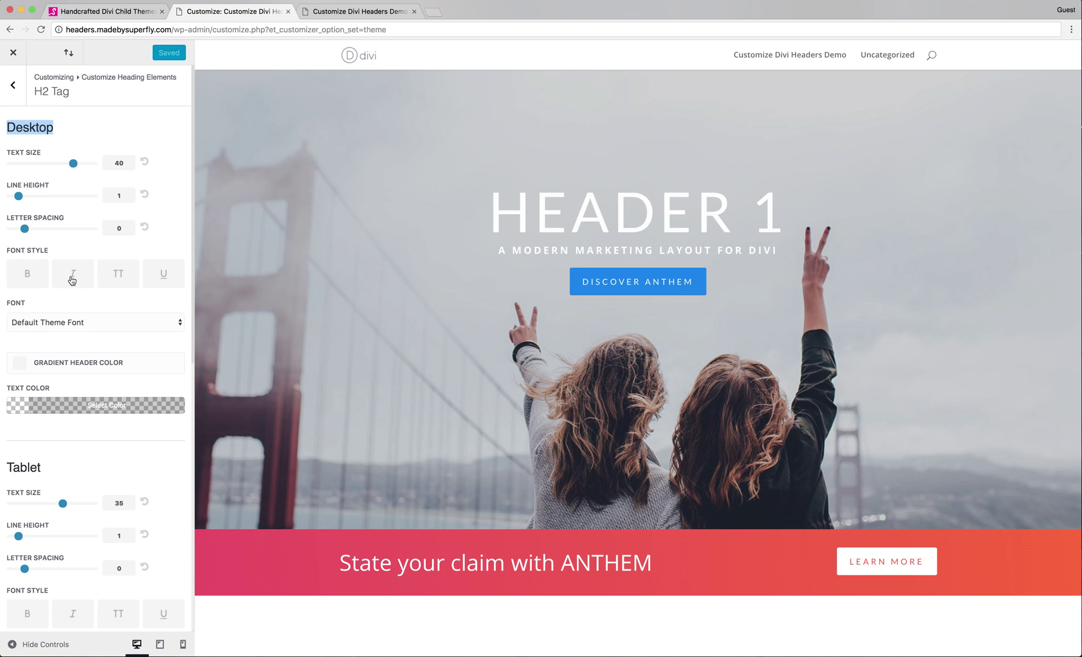
pyautogui.click(175, 206)
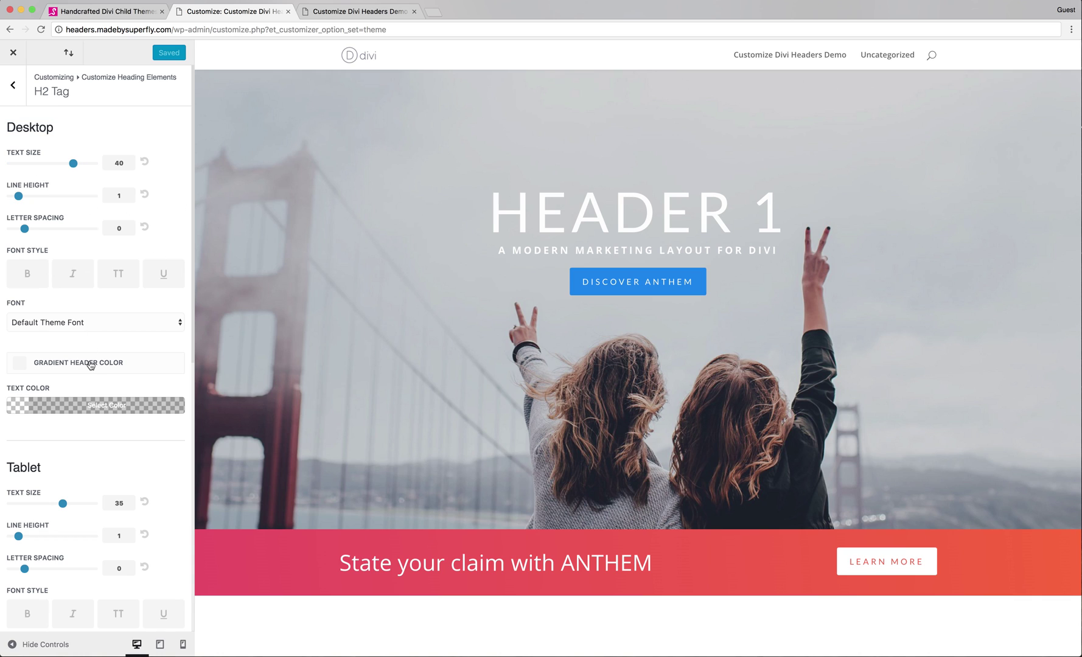
# Choose Annie Use Your Telescope as the H2 heading font
pyautogui.click(54, 323)
pyautogui.scroll(-15, 55, 327)
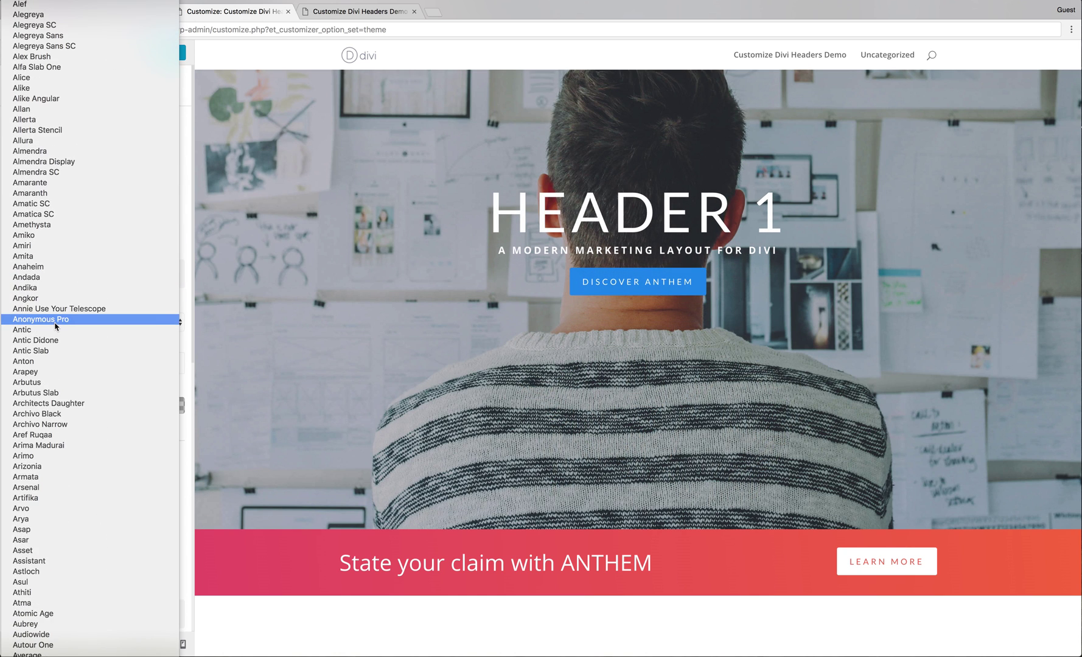
pyautogui.click(34, 309)
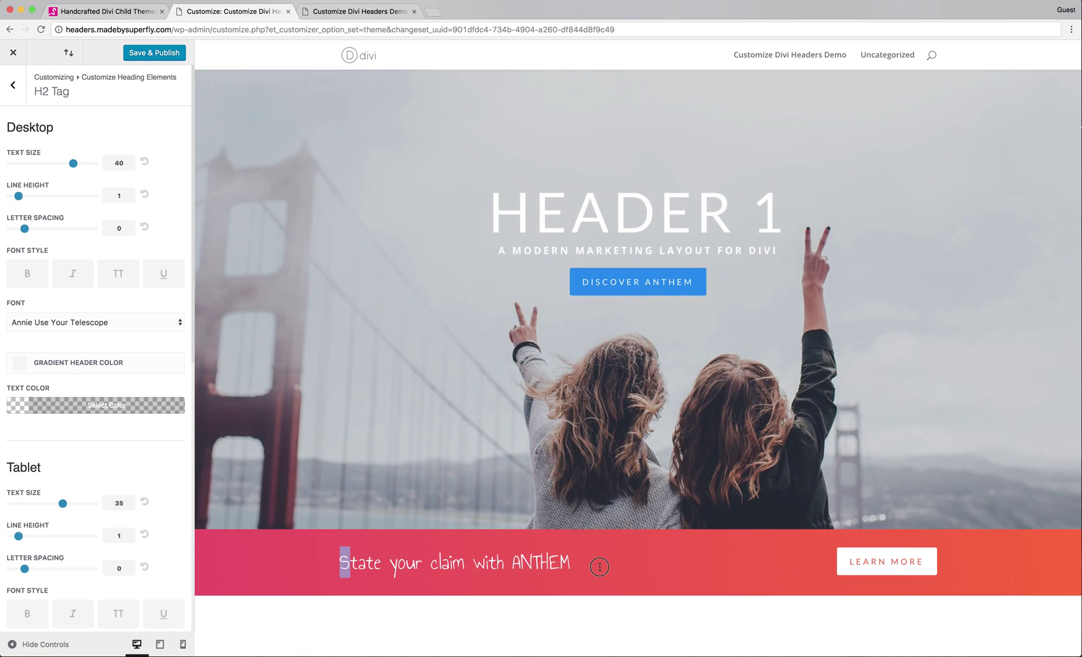
# Make desktop H2 headings text size 50, bold and uppercase
pyautogui.scroll(-15, 549, 569)
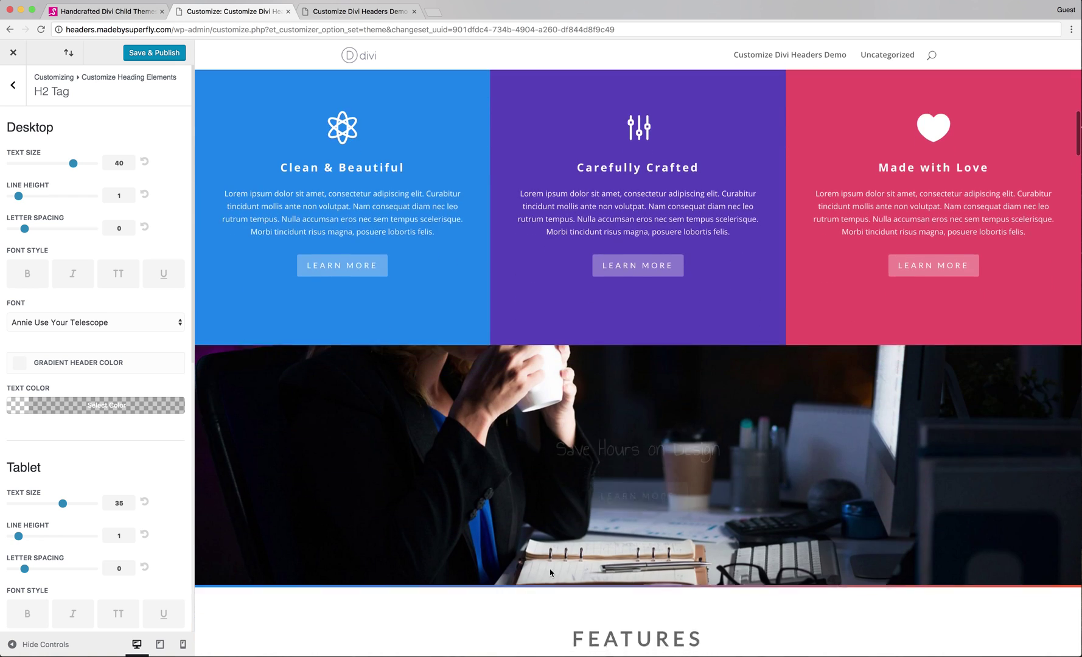
pyautogui.scroll(-2, 550, 572)
pyautogui.moveTo(721, 381); pyautogui.dragTo(512, 449)
pyautogui.scroll(4, 432, 467)
pyautogui.scroll(5, 432, 466)
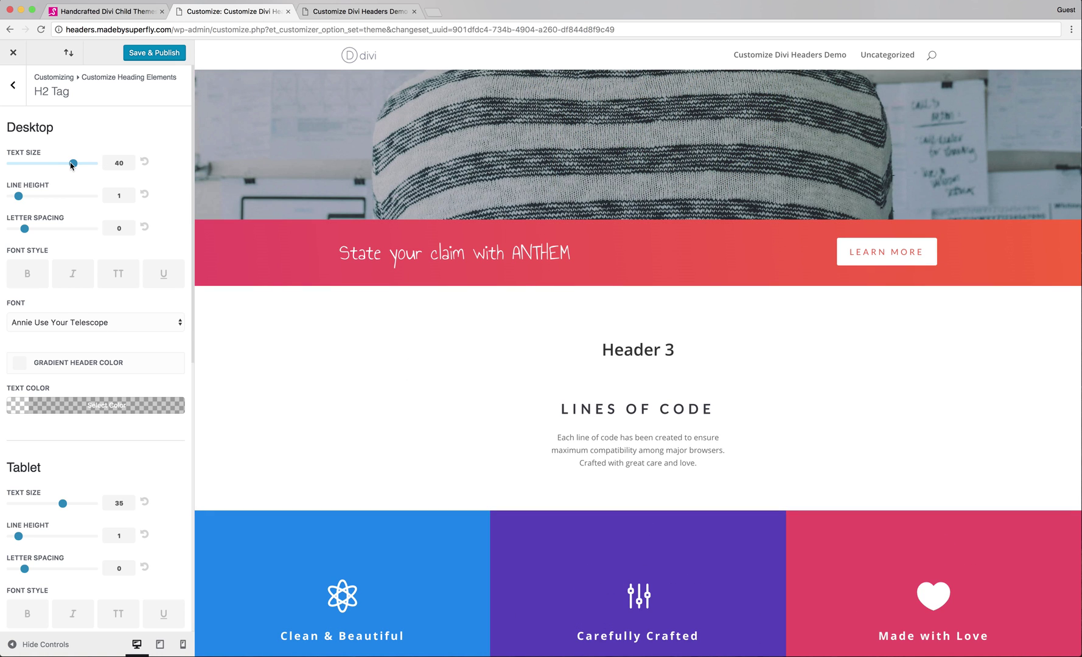
pyautogui.moveTo(72, 163); pyautogui.dragTo(97, 164)
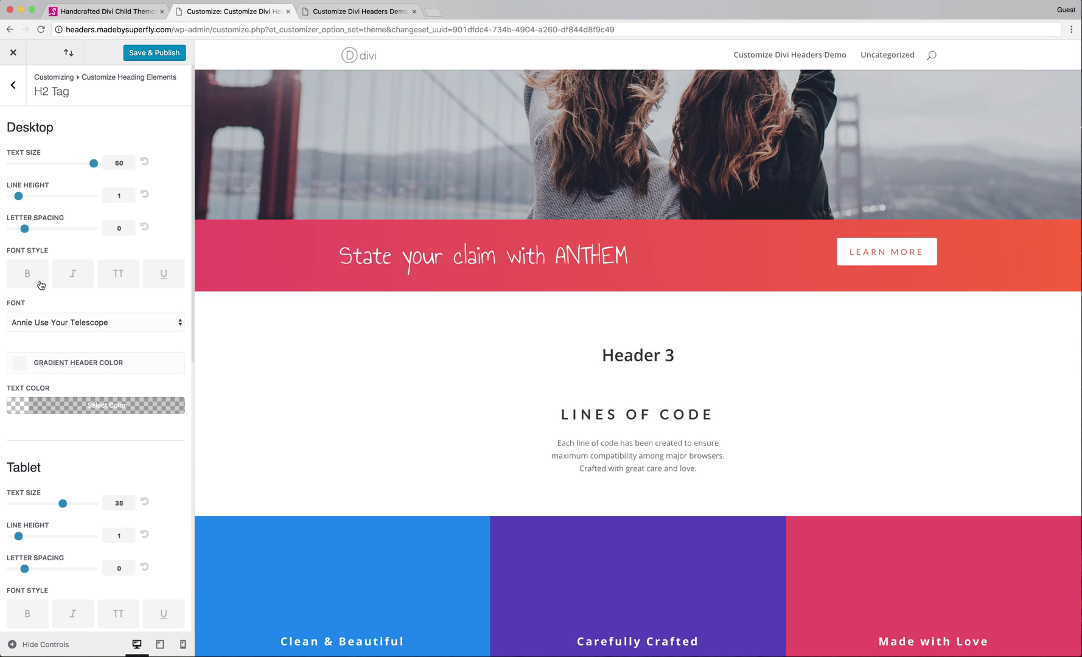
pyautogui.click(27, 274)
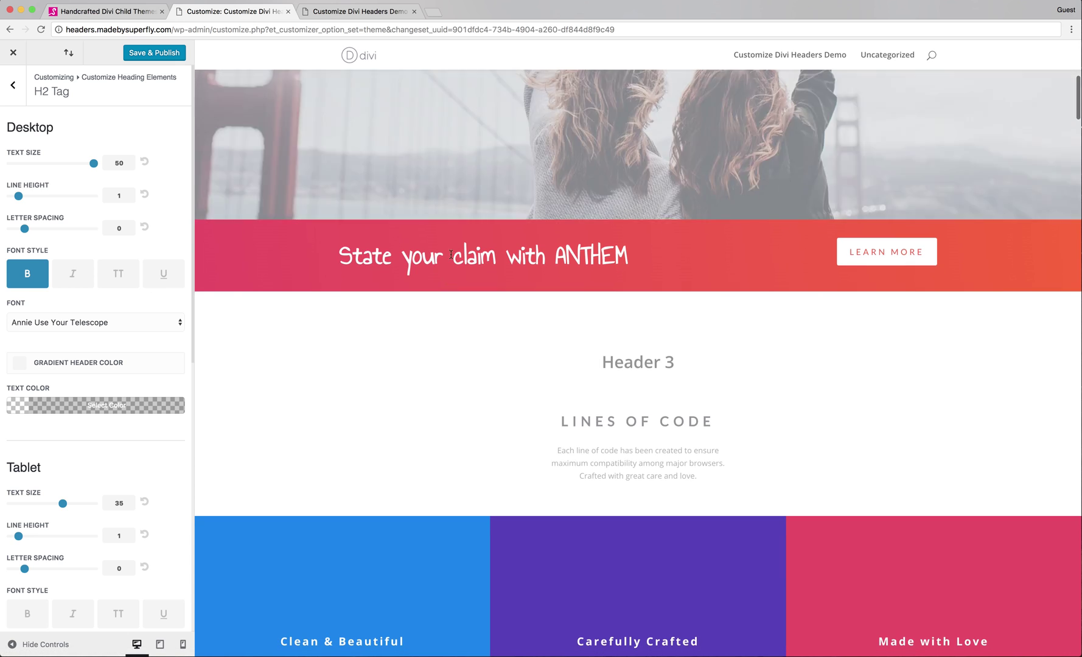
pyautogui.click(117, 276)
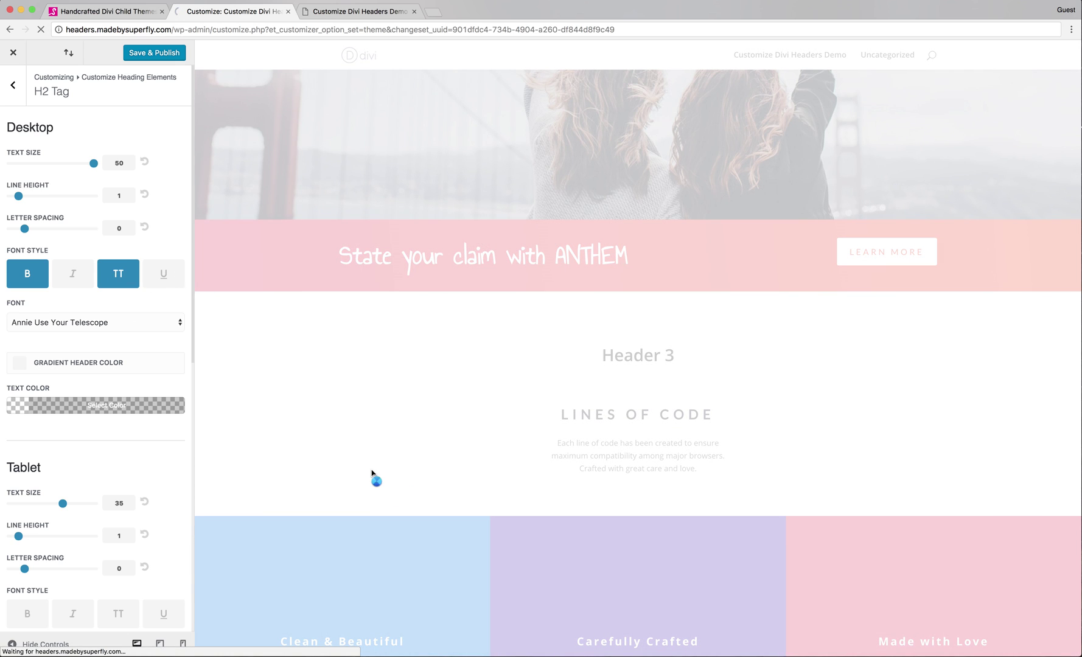
# Save & Publish the H2 changes and view the live demo site
pyautogui.scroll(-10, 428, 498)
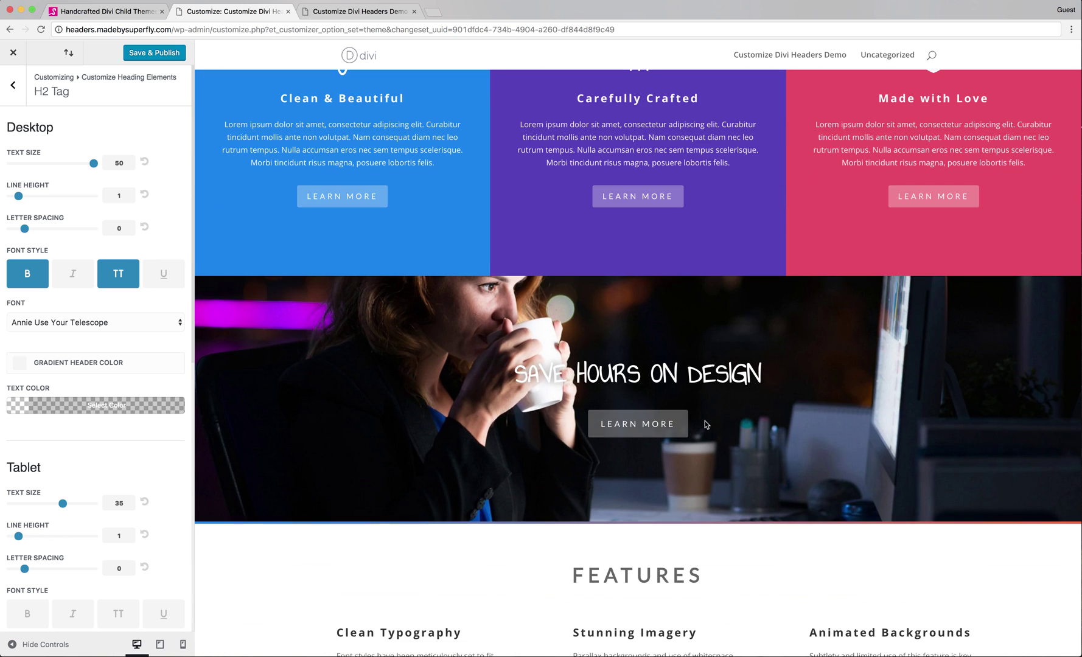
pyautogui.scroll(15, 475, 404)
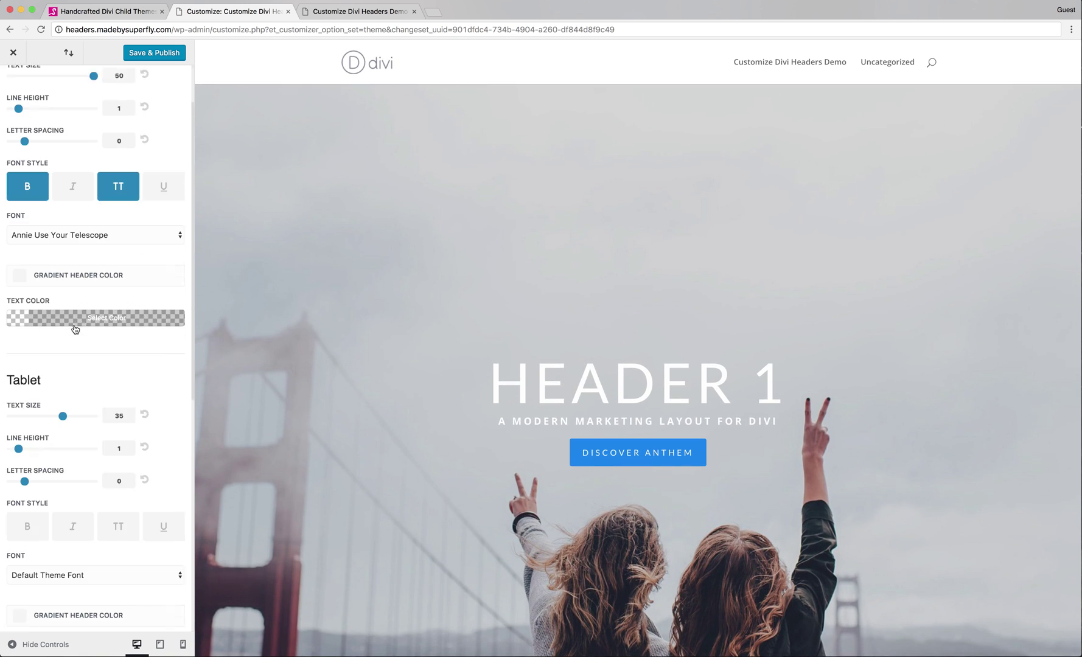
pyautogui.scroll(3, 75, 329)
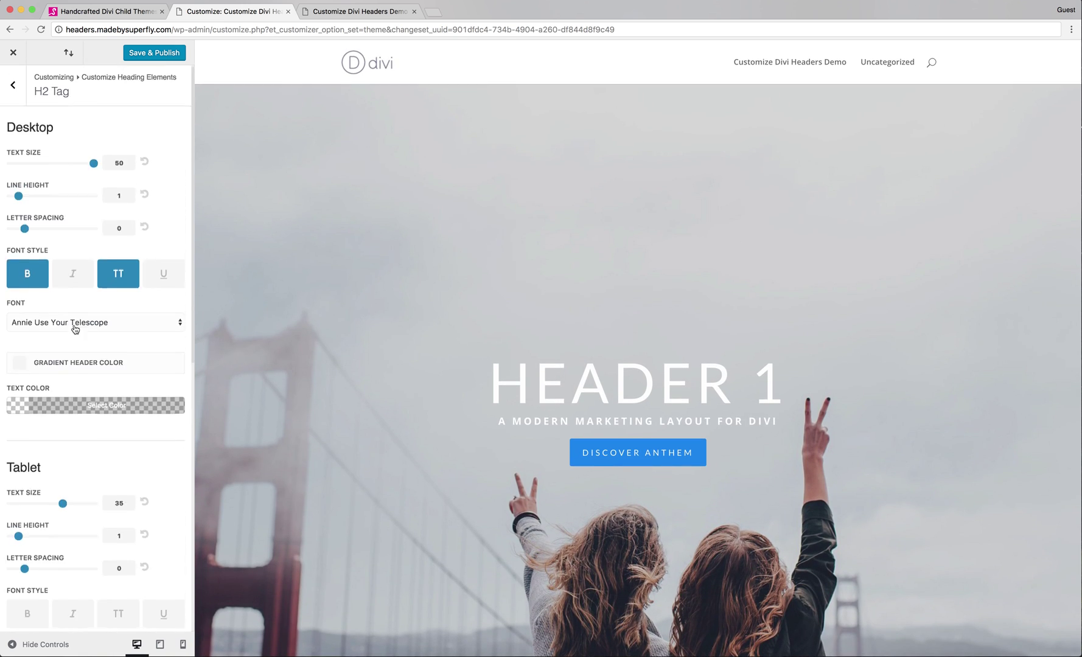
pyautogui.click(147, 57)
pyautogui.click(376, 16)
# Reload the live site to confirm the uppercase handwritten 'State your claim' H2 banner
pyautogui.press('super+r')
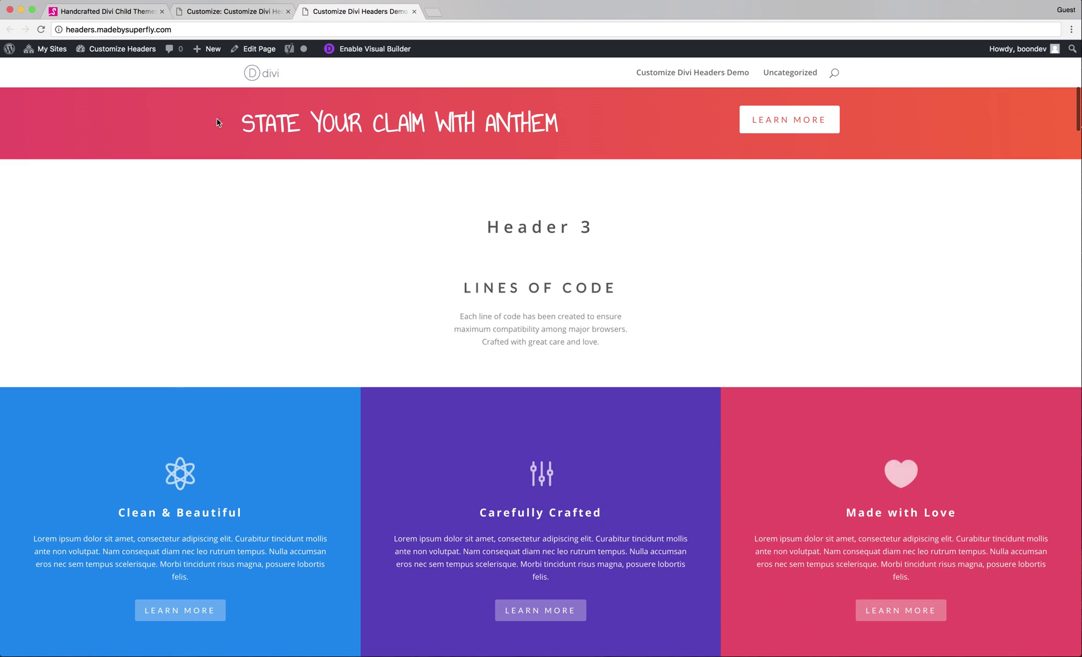
pyautogui.scroll(-8, 568, 121)
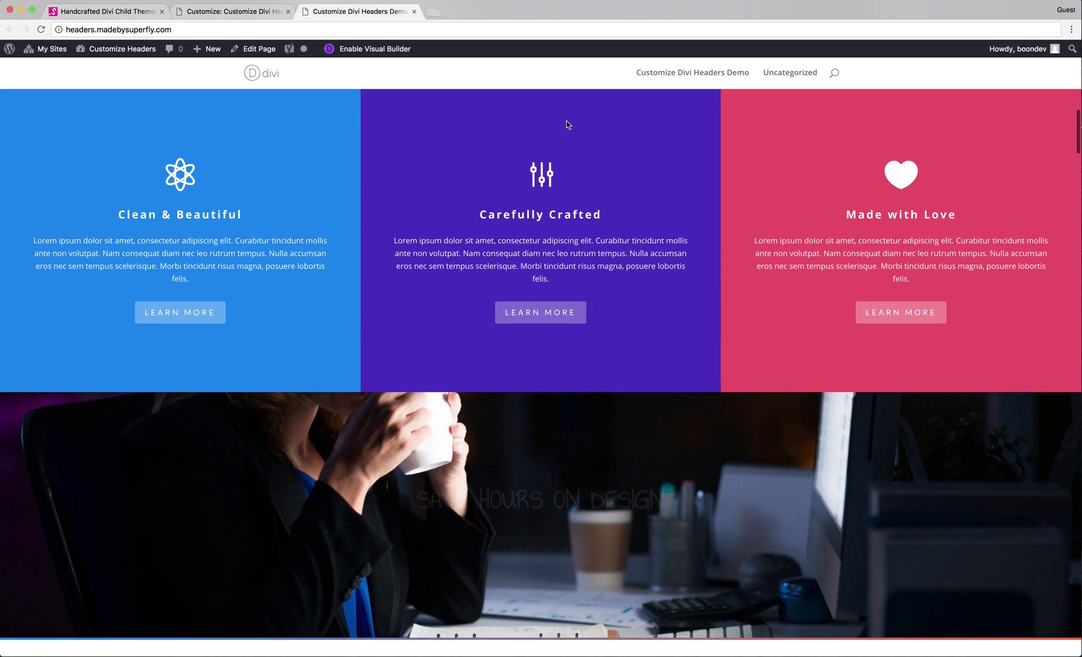
pyautogui.scroll(18, 566, 123)
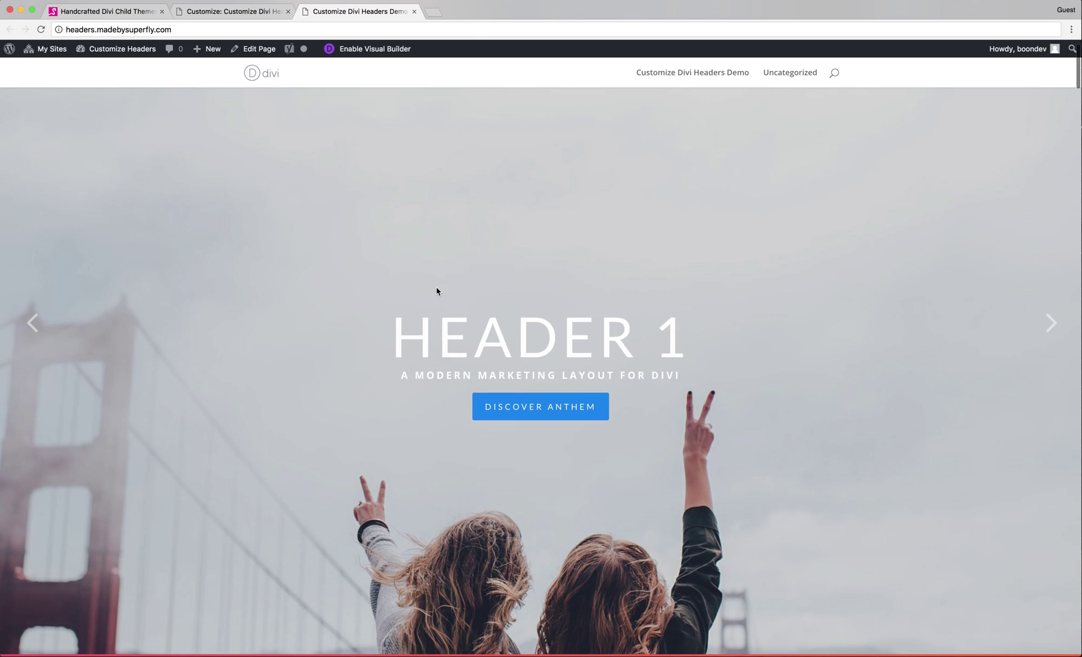
pyautogui.click(219, 11)
# Set the H3 Tag font to Annie Use Your Telescope
pyautogui.click(27, 102)
pyautogui.click(35, 170)
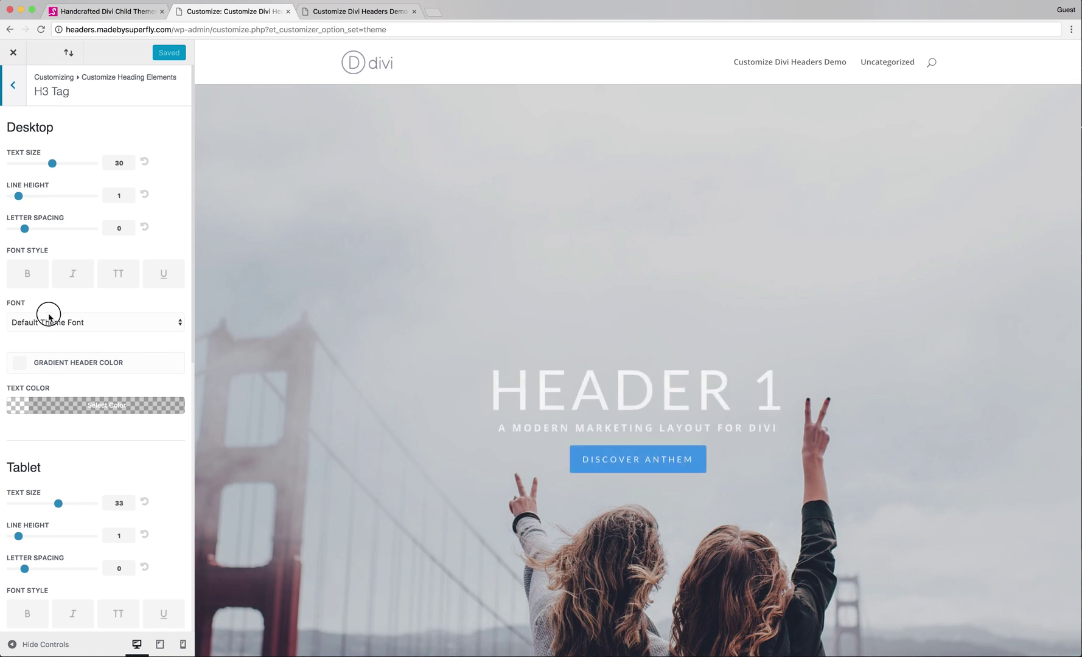
pyautogui.click(49, 320)
pyautogui.scroll(-15, 64, 334)
pyautogui.click(65, 322)
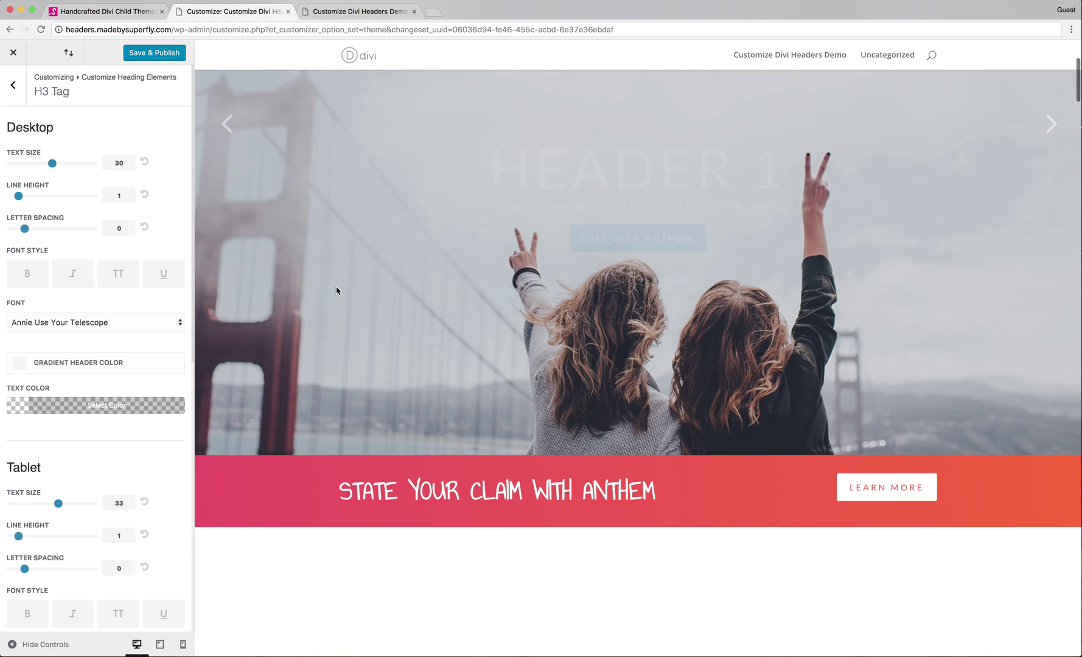
# Enlarge the desktop H3 text size to 50
pyautogui.scroll(-3, 337, 291)
pyautogui.moveTo(592, 387); pyautogui.dragTo(662, 387)
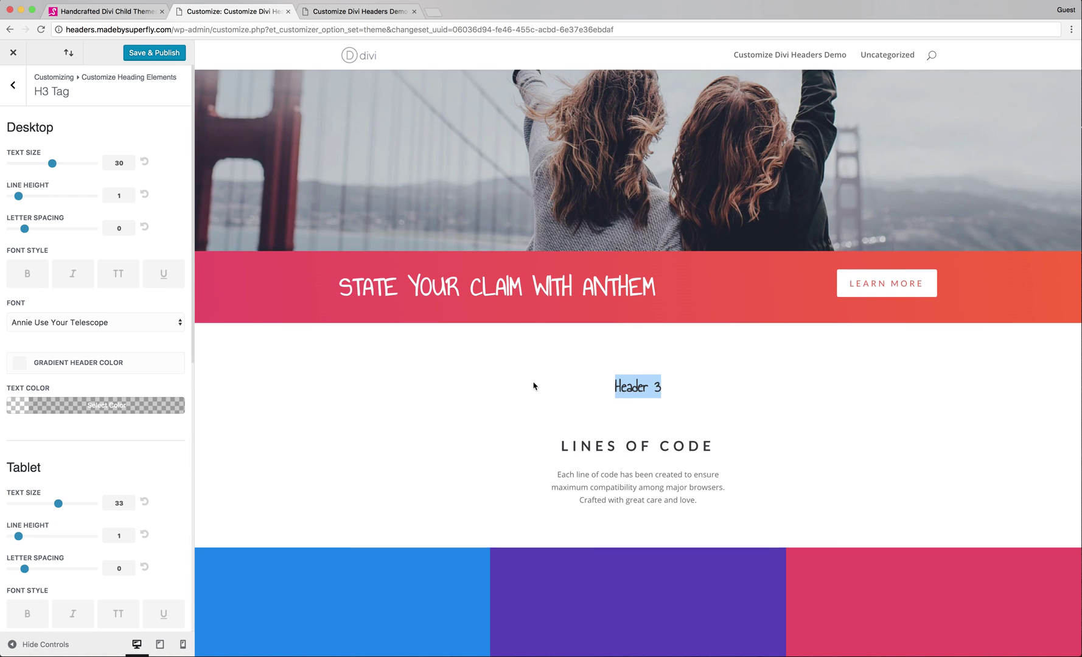
pyautogui.scroll(-2, 532, 385)
pyautogui.moveTo(52, 163); pyautogui.dragTo(94, 163)
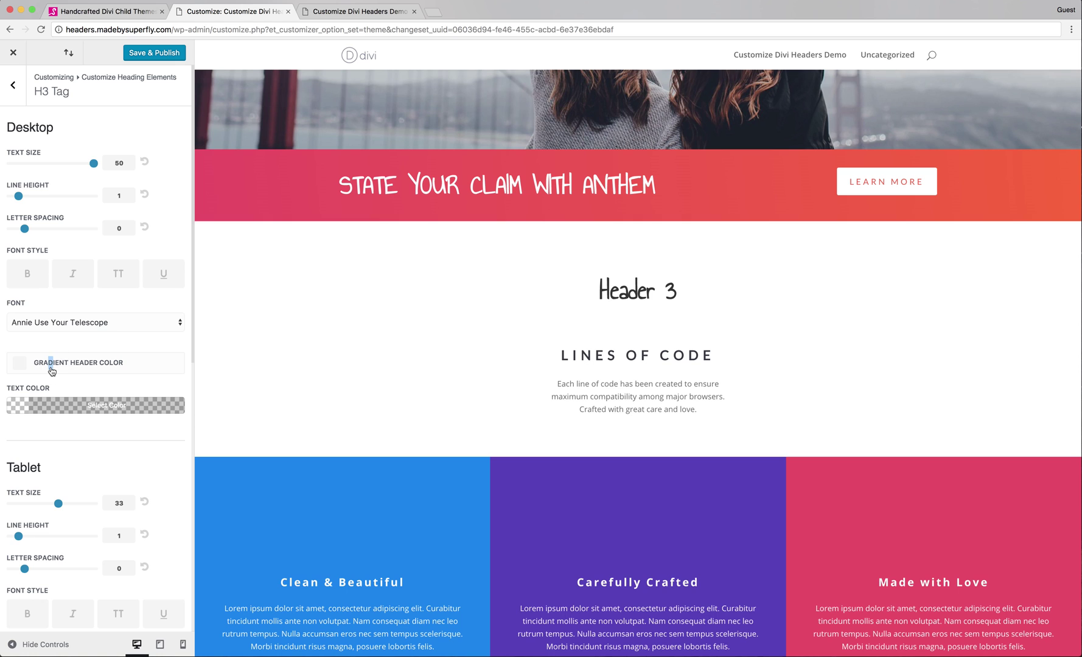
# Enable Gradient Header Color for H3: Diagonal direction, blue Color 1, purple Color 2
pyautogui.click(19, 362)
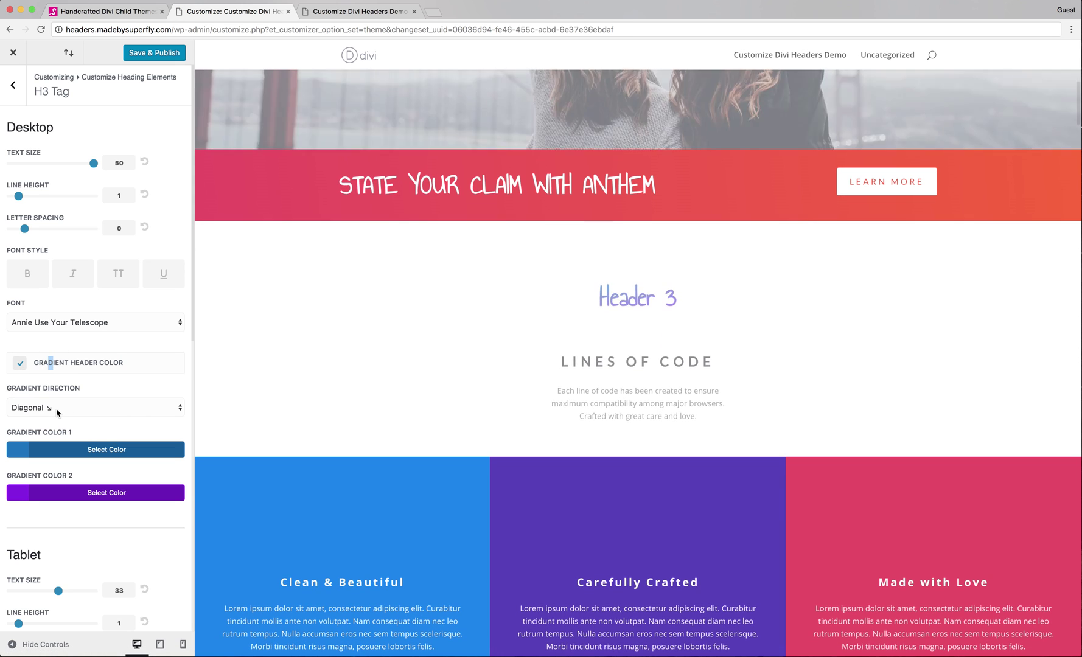
pyautogui.click(93, 454)
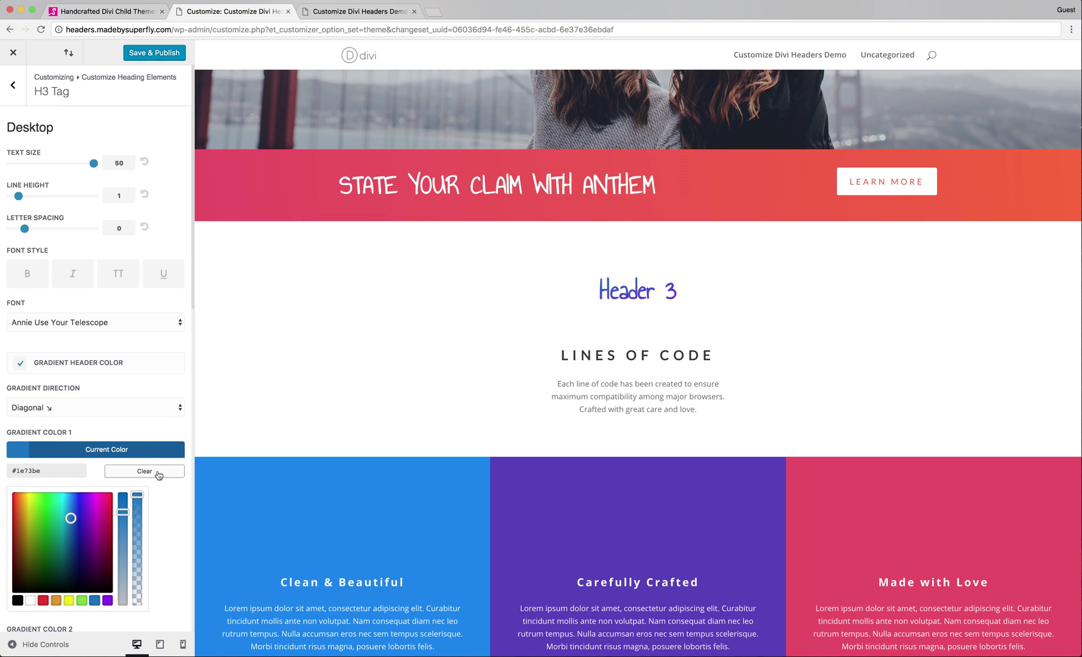
pyautogui.click(160, 425)
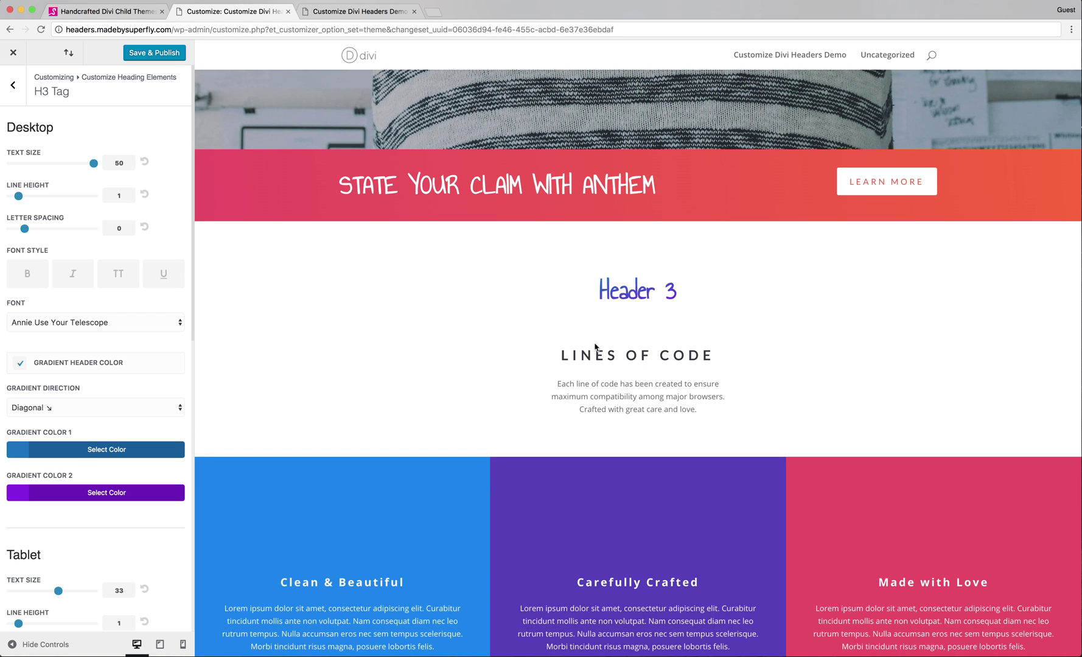
pyautogui.scroll(2, 596, 348)
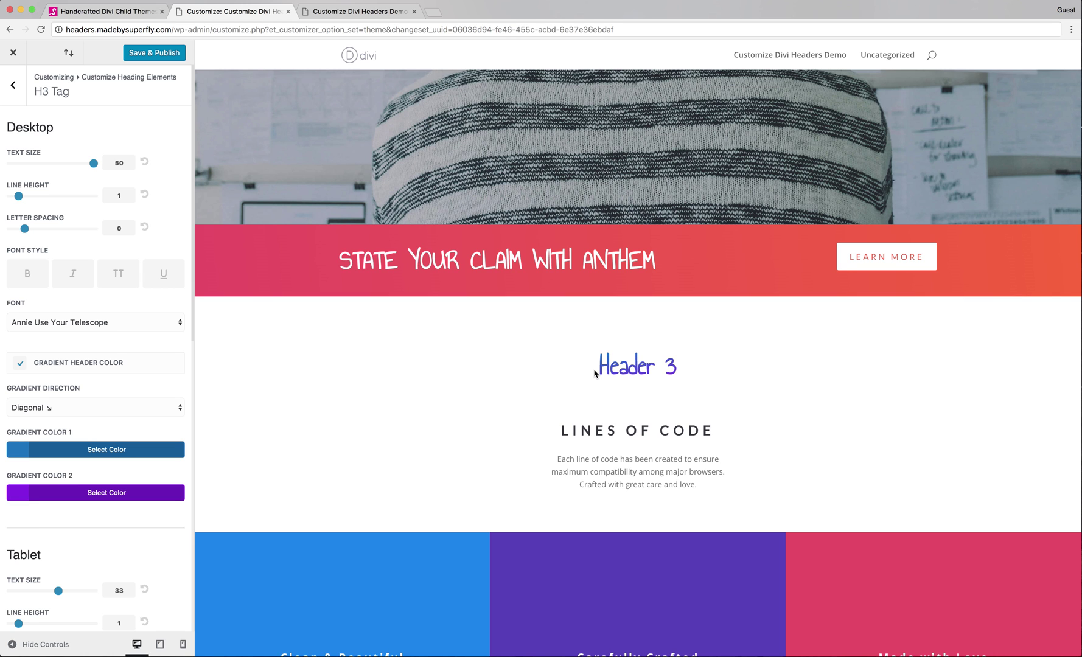
pyautogui.scroll(-1, 587, 372)
pyautogui.scroll(2, 614, 373)
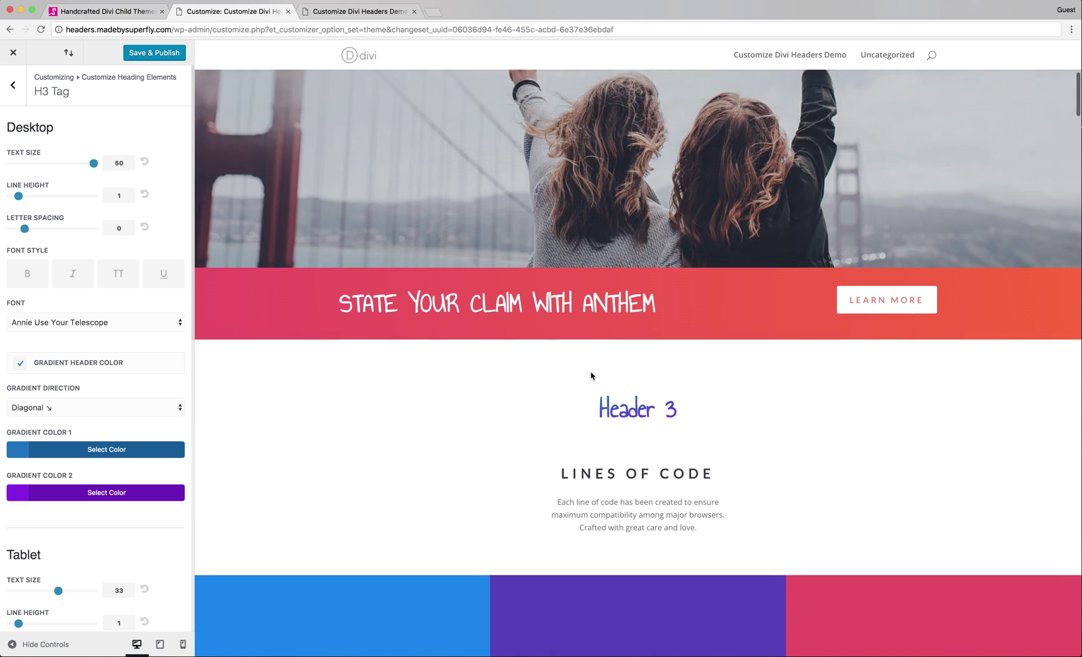
pyautogui.scroll(-2, 584, 376)
pyautogui.scroll(-3, 576, 376)
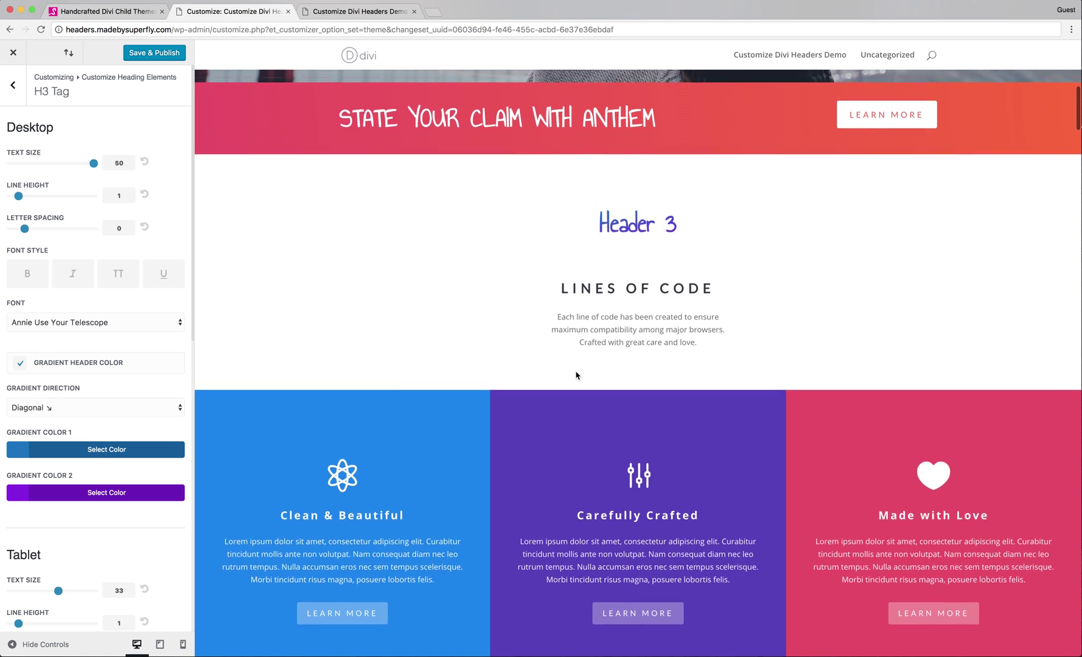
pyautogui.scroll(3, 577, 371)
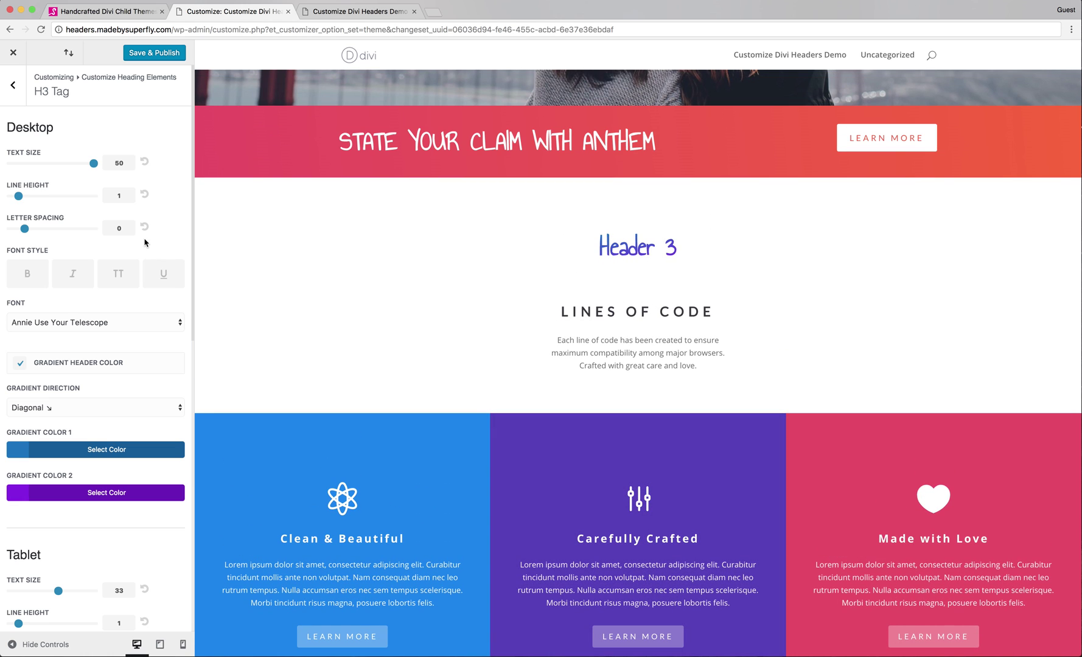
pyautogui.scroll(-2, 143, 255)
pyautogui.scroll(-5, 47, 154)
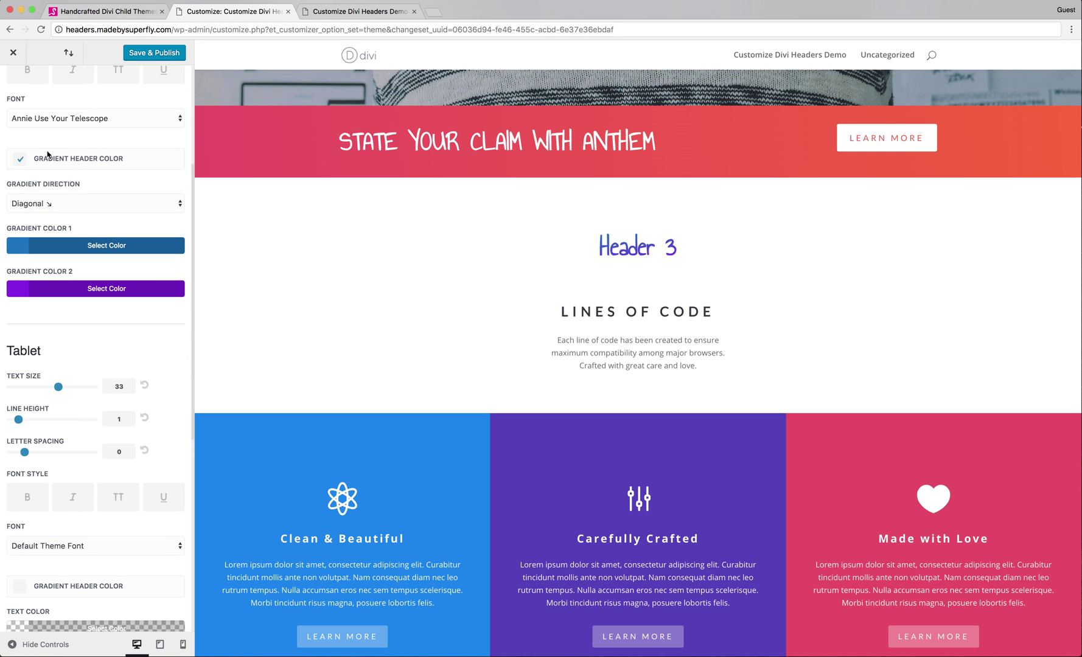
pyautogui.scroll(3, 404, 383)
pyautogui.scroll(3, 73, 332)
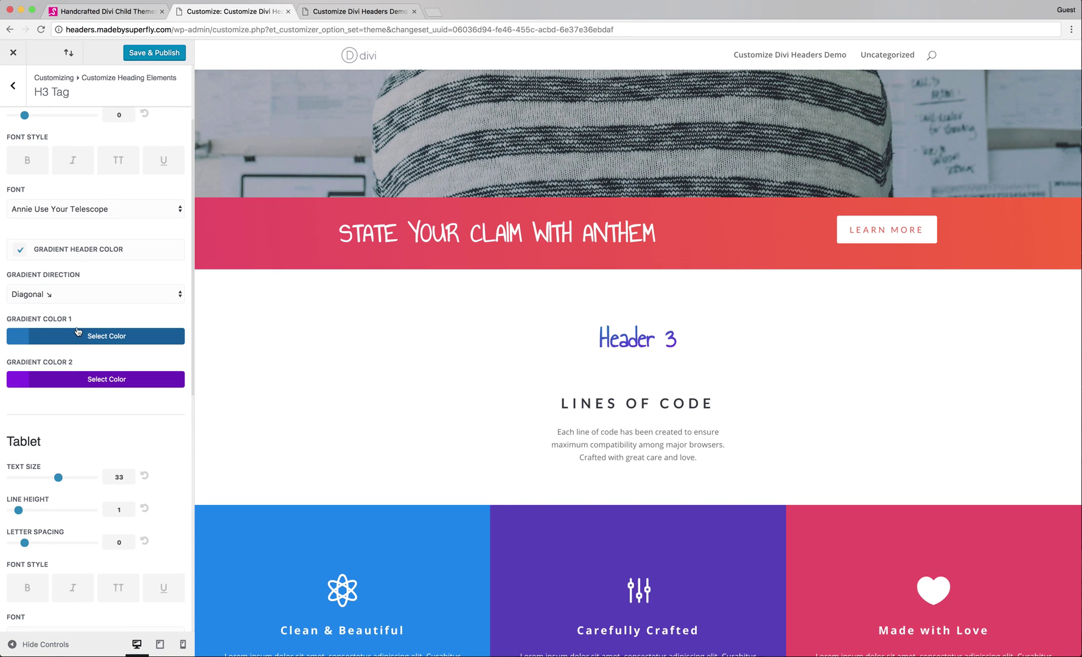
# Review the published H3 gradient on the live page, then return to the Customizer's H1–H6 heading list
pyautogui.scroll(1, 146, 149)
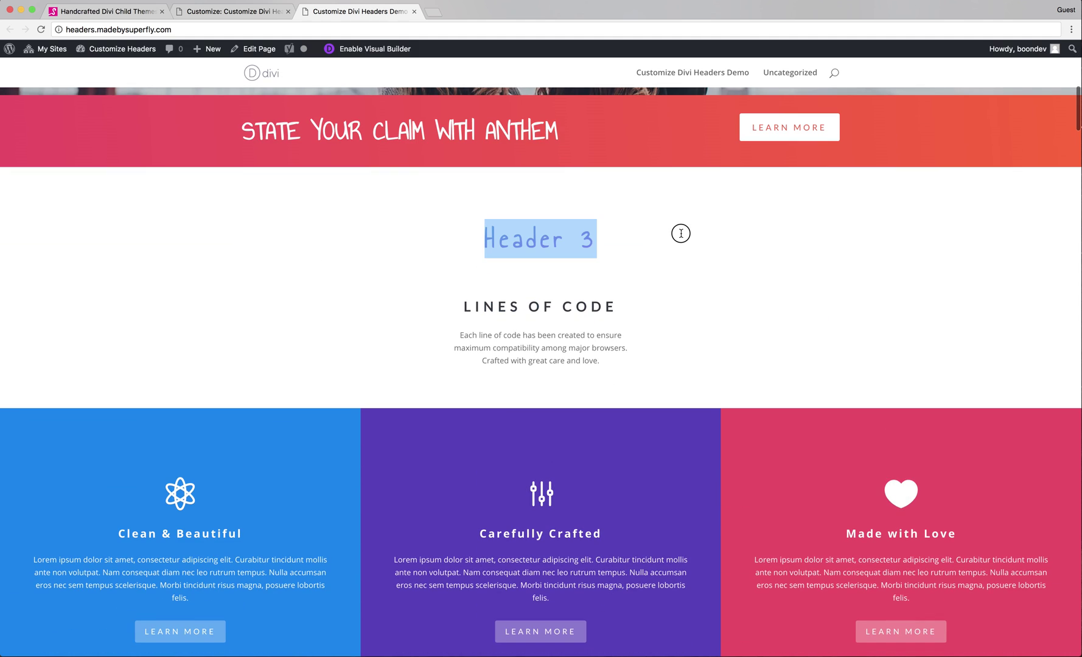
pyautogui.click(242, 12)
pyautogui.click(13, 86)
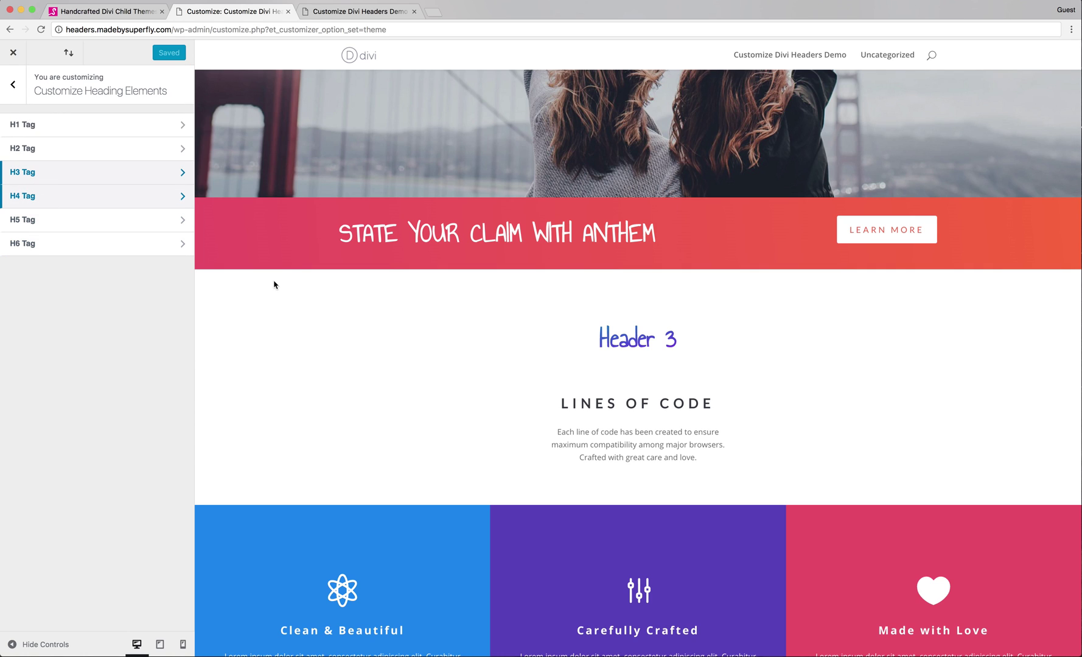
# Set the H4 heading font to Annie Use Your Telescope
pyautogui.scroll(-2, 113, 230)
pyautogui.scroll(2, 113, 230)
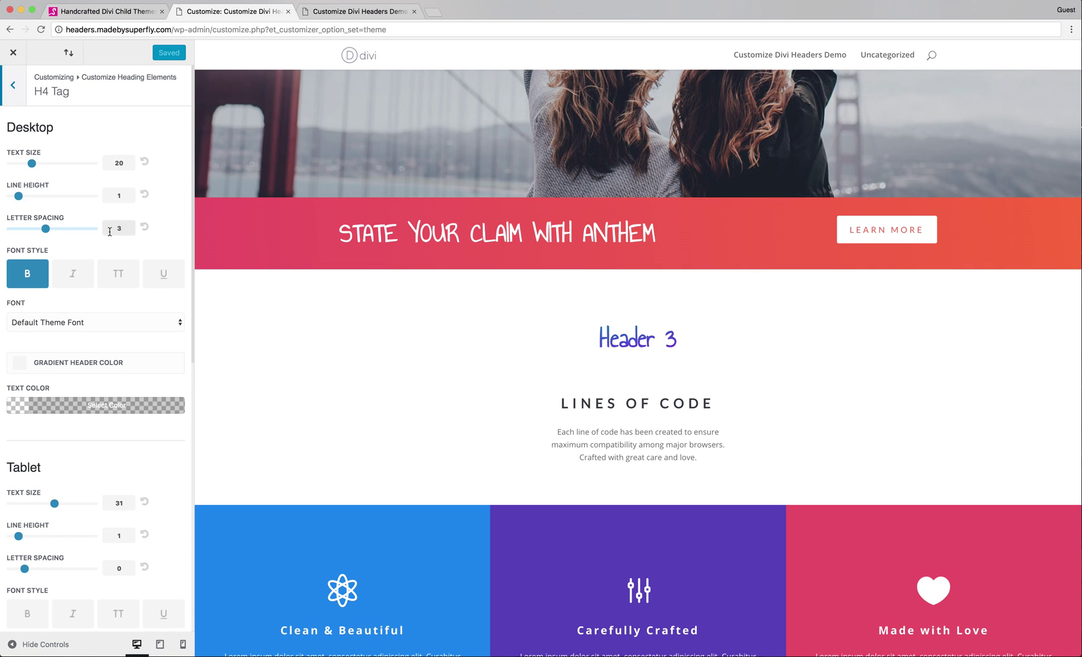
pyautogui.click(84, 322)
pyautogui.scroll(-10, 90, 394)
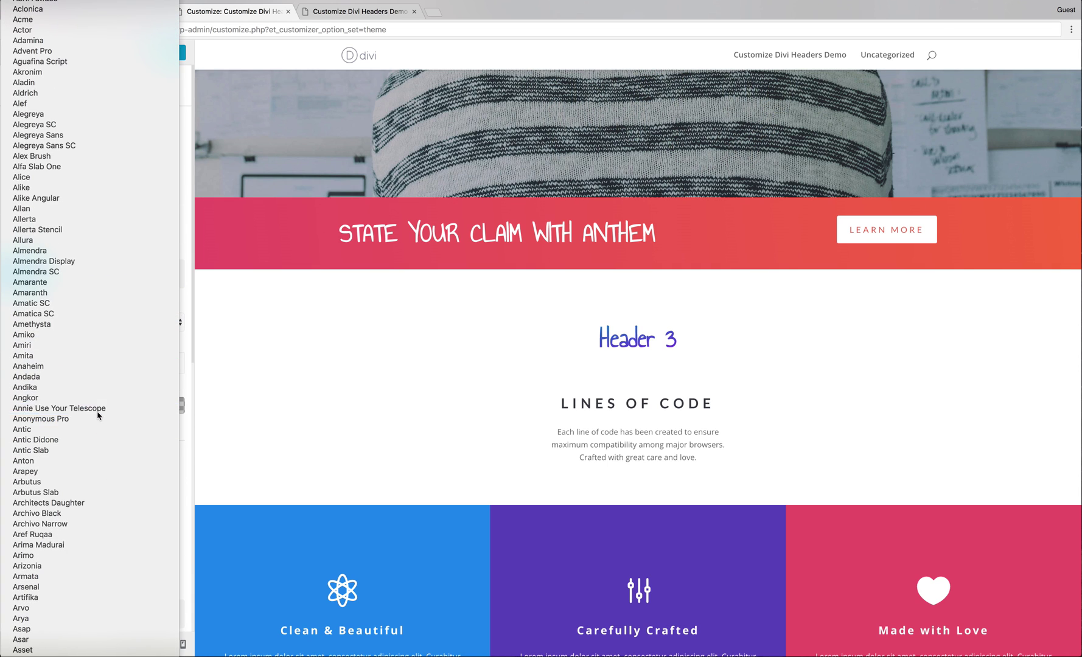
pyautogui.click(97, 410)
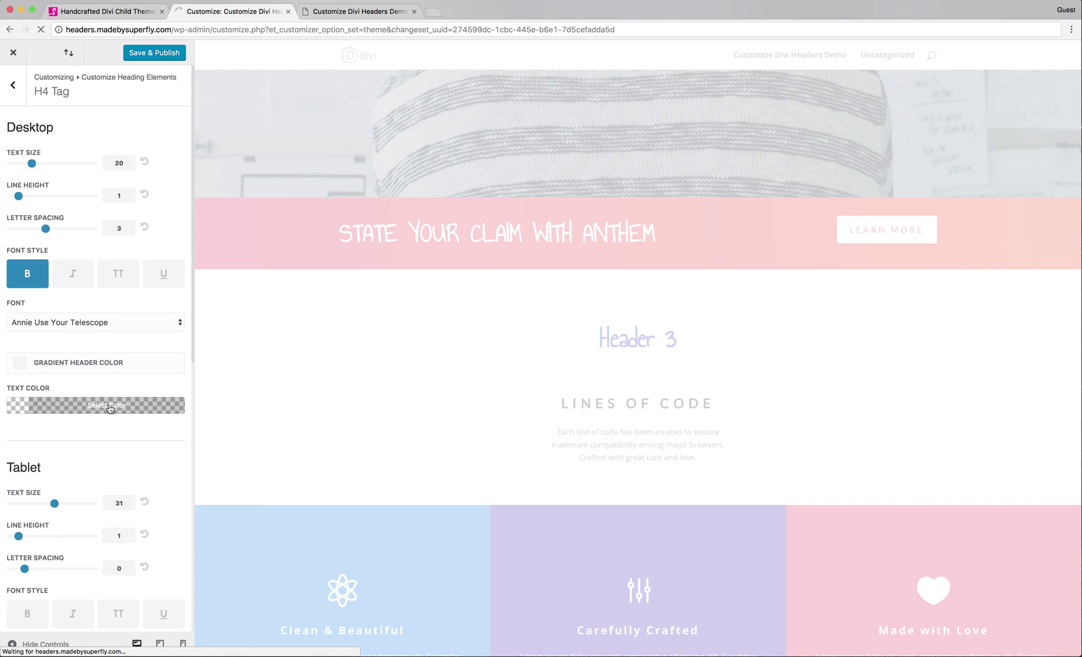
# Give H4 letter spacing 1 and text size 30, and turn off bold
pyautogui.scroll(-3, 284, 457)
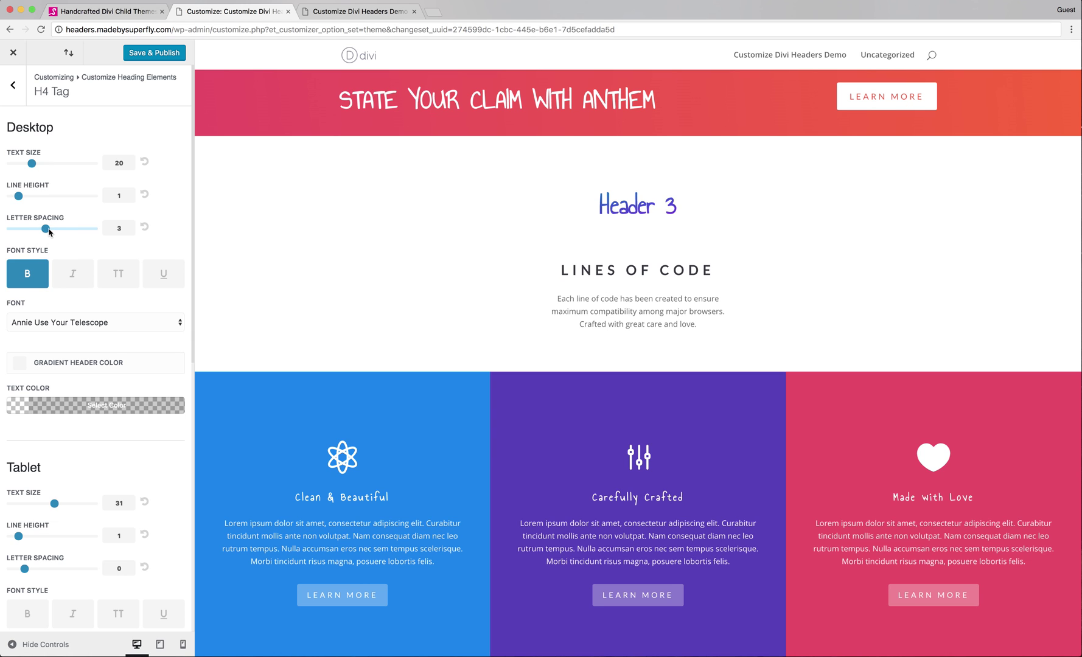
pyautogui.moveTo(49, 232); pyautogui.dragTo(33, 233)
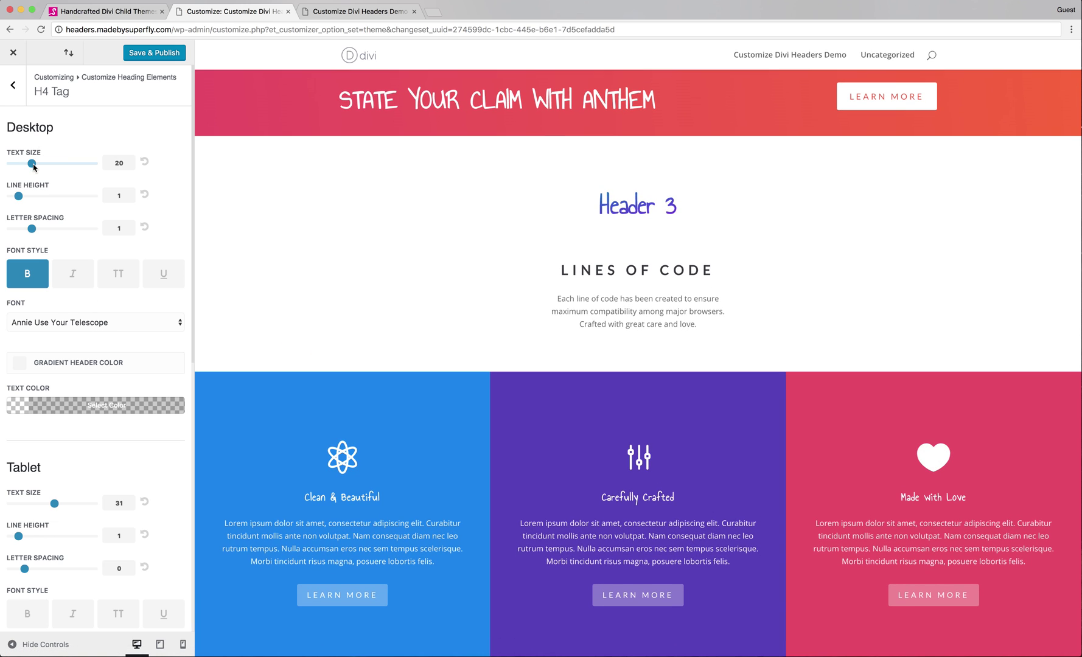
pyautogui.moveTo(31, 164); pyautogui.dragTo(56, 163)
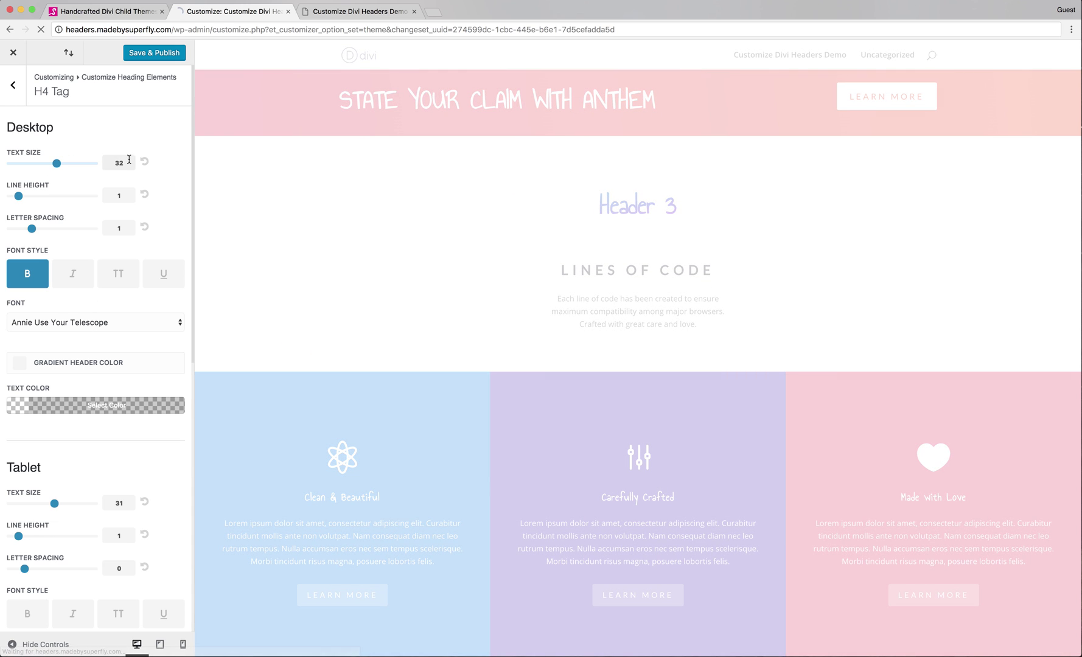
pyautogui.write('0')
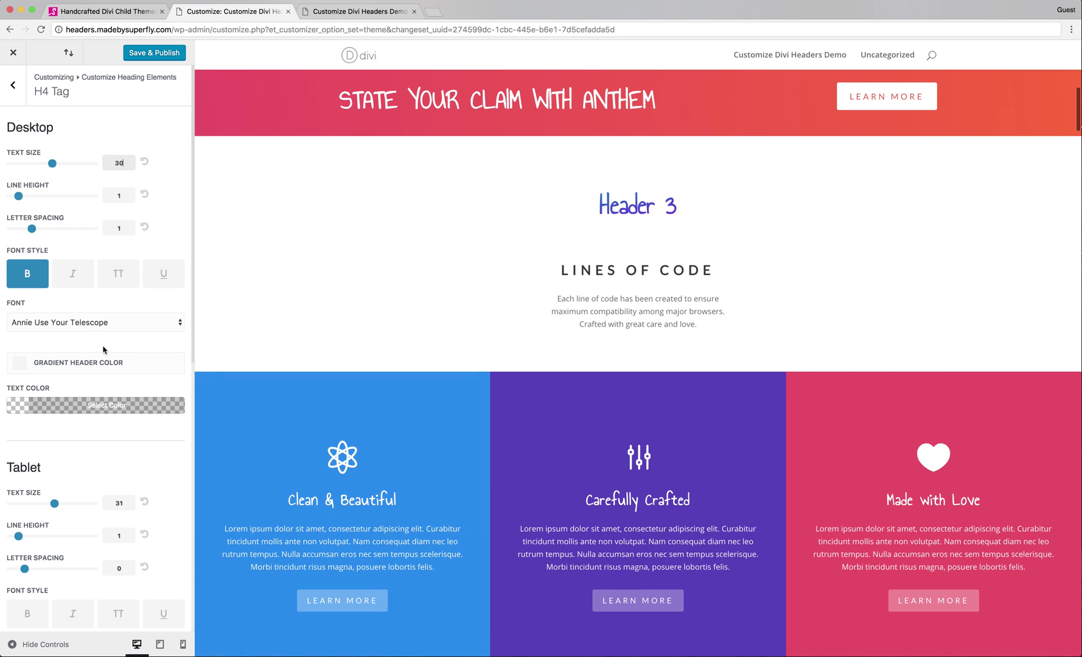
pyautogui.click(35, 275)
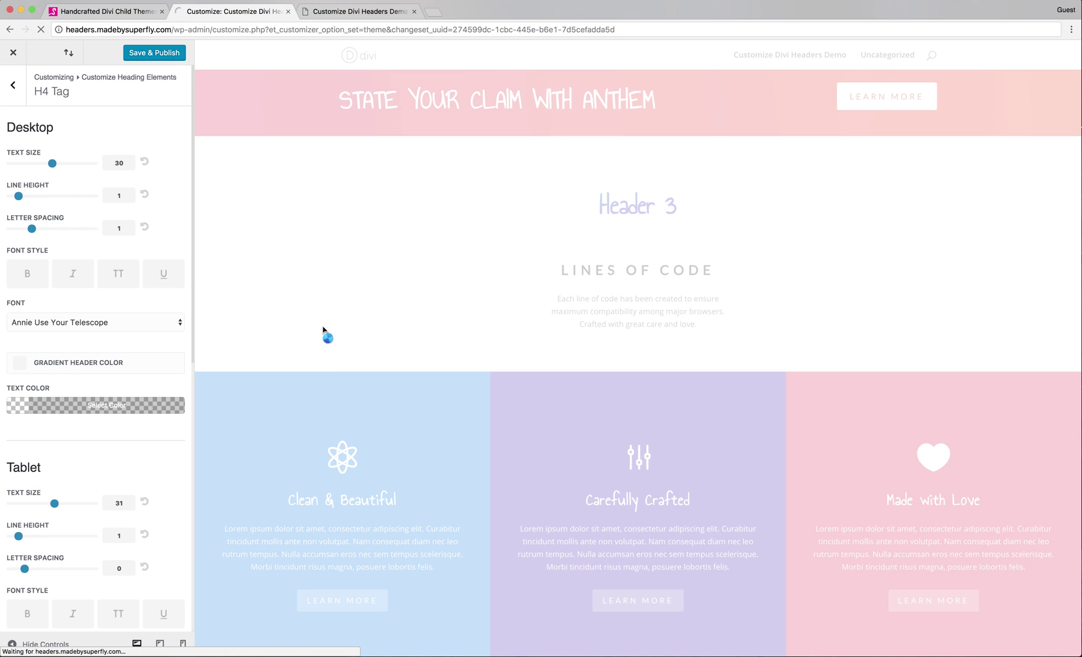
# Save & Publish the H4 heading changes
pyautogui.scroll(-8, 323, 330)
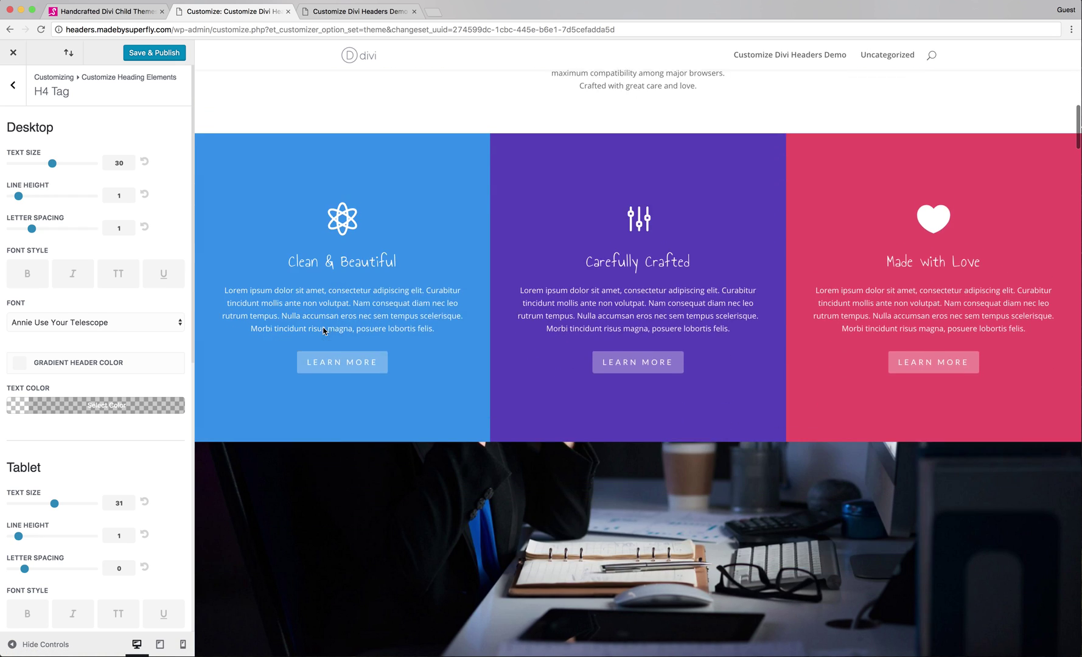
pyautogui.scroll(-13, 324, 331)
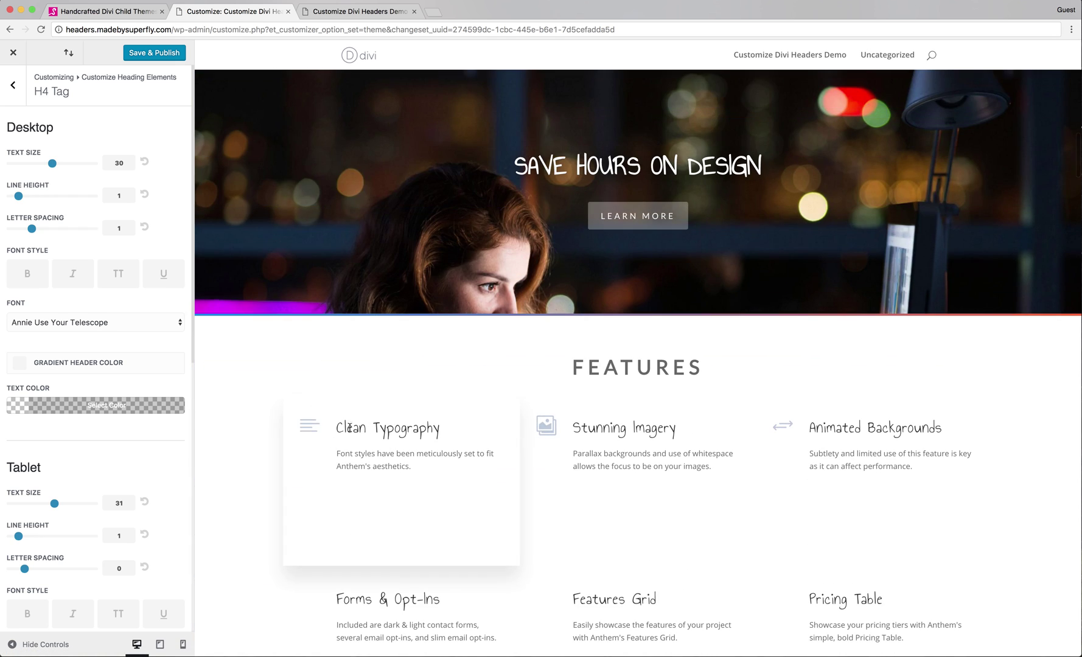
pyautogui.scroll(20, 385, 431)
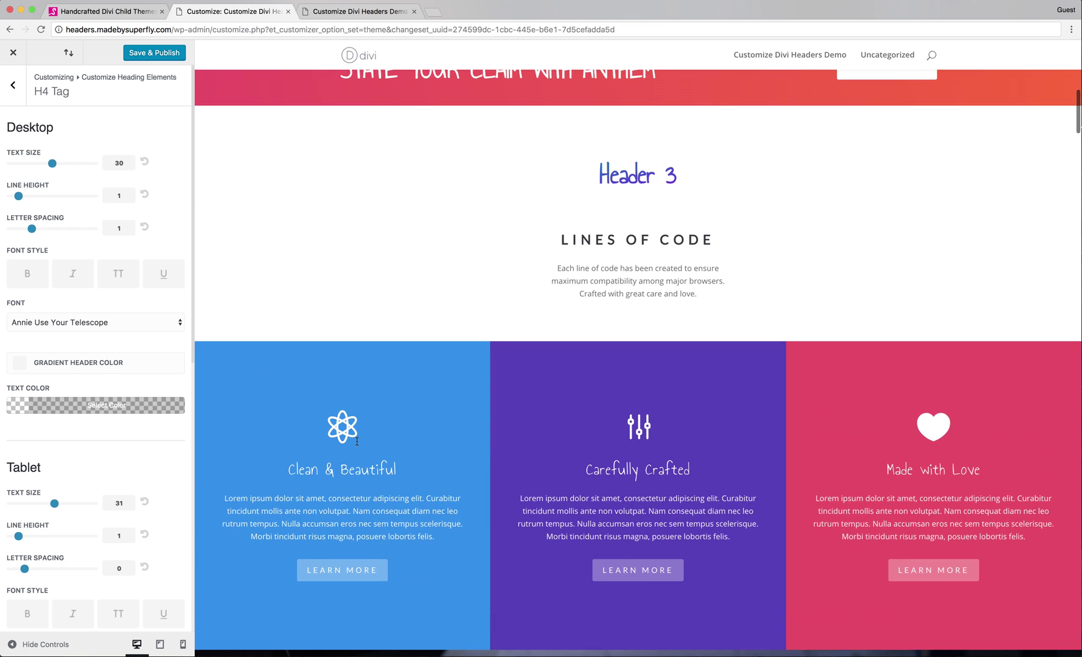
pyautogui.scroll(15, 359, 441)
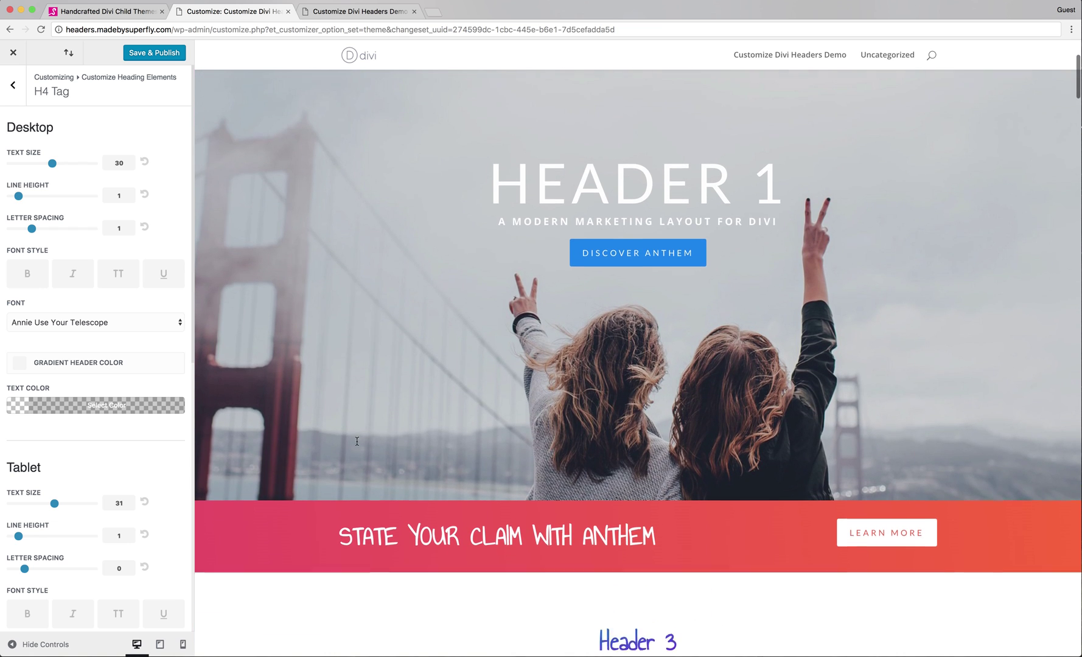
pyautogui.scroll(-12, 399, 514)
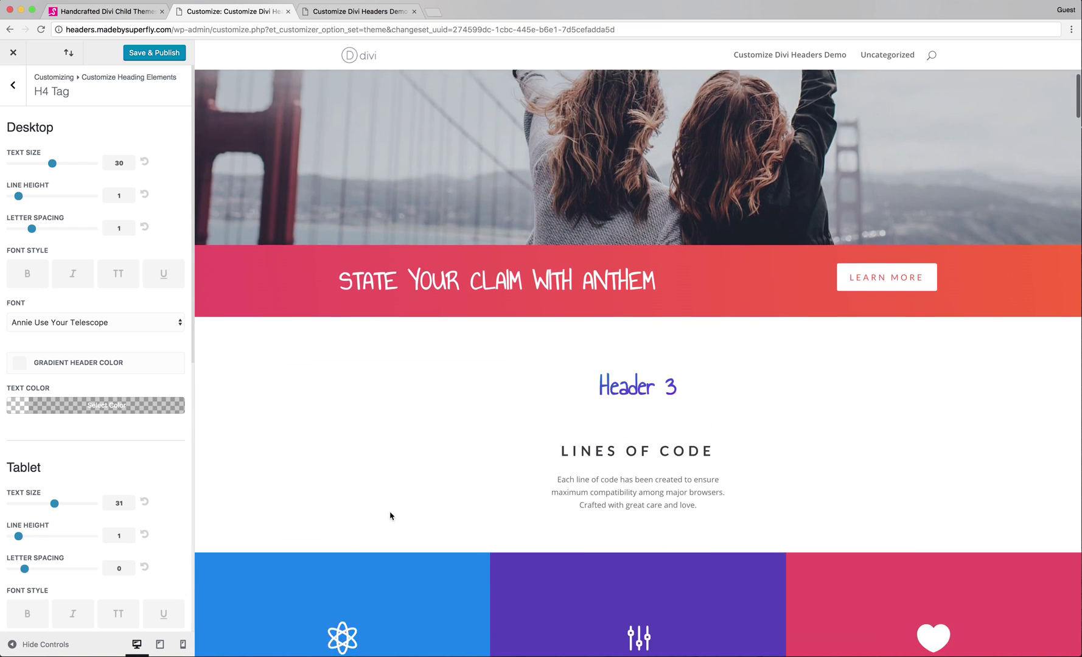
pyautogui.scroll(-6, 389, 511)
pyautogui.scroll(12, 389, 511)
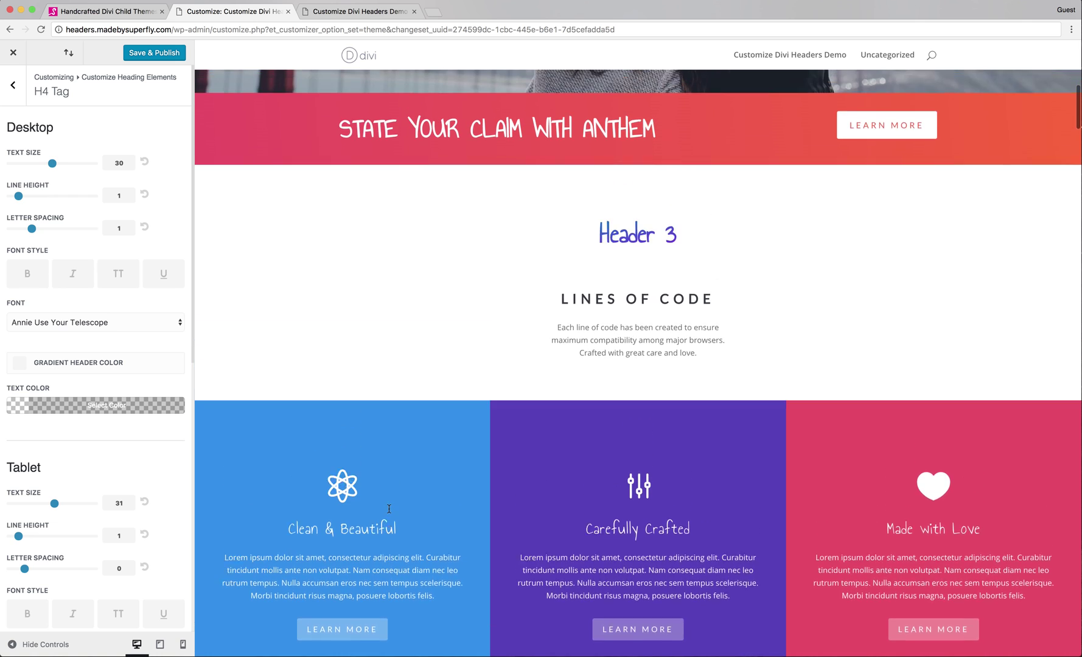
pyautogui.scroll(7, 390, 513)
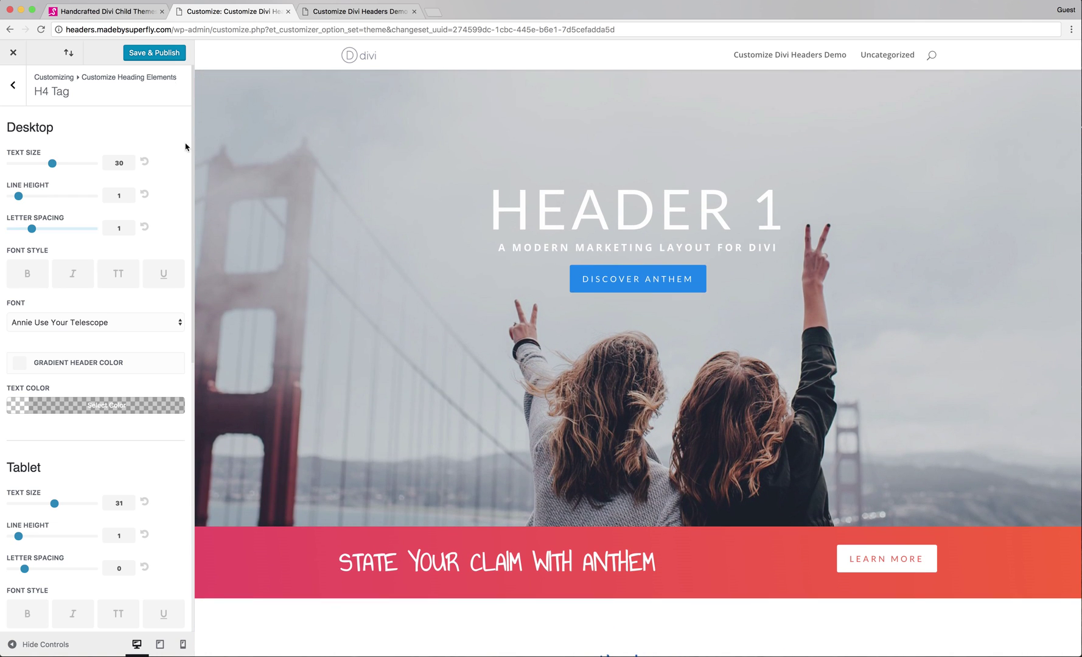
pyautogui.click(168, 58)
pyautogui.scroll(-7, 370, 225)
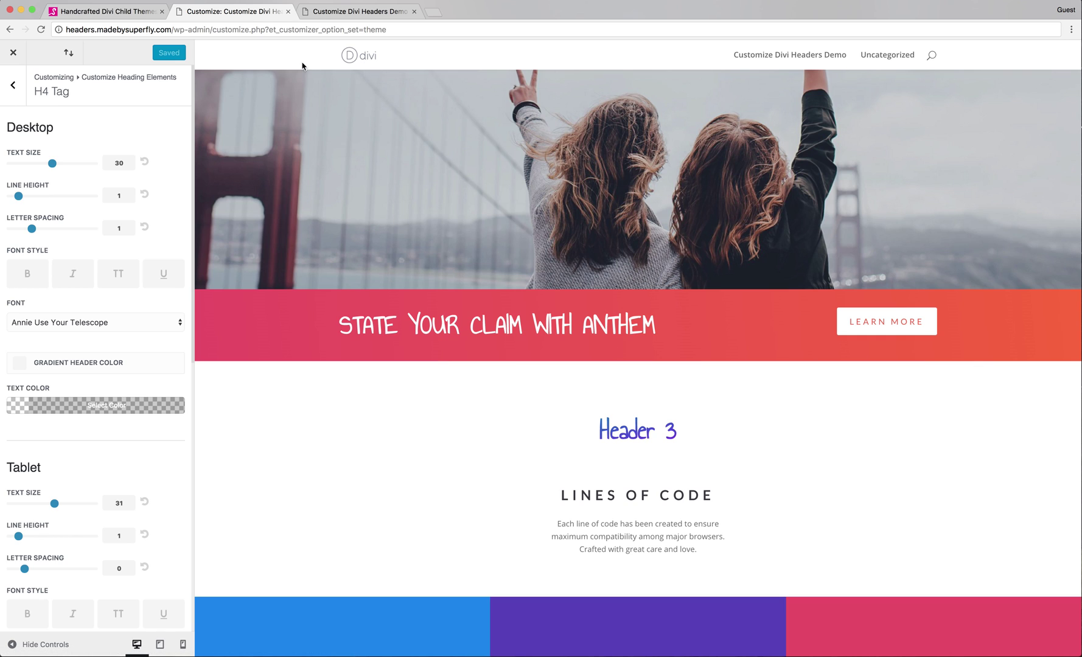
# On the live demo page, confirm 'Clean & Beautiful', 'Carefully Crafted' and 'Made With Love' use the handwritten font
pyautogui.click(342, 15)
pyautogui.click(256, 14)
pyautogui.click(365, 12)
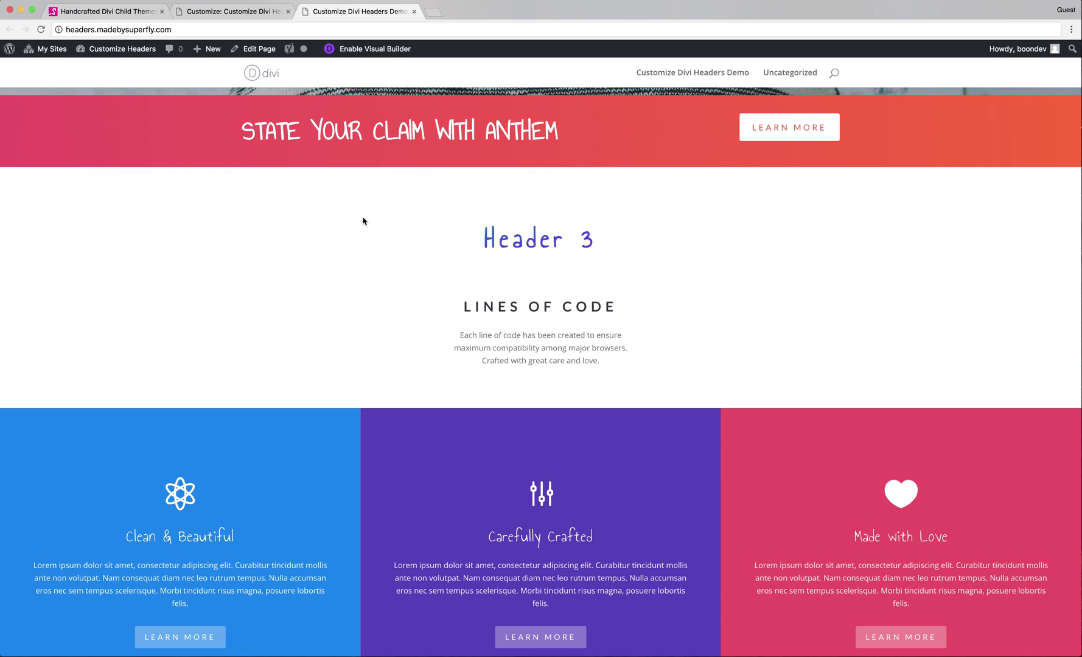
pyautogui.scroll(-3, 363, 221)
pyautogui.scroll(1, 361, 218)
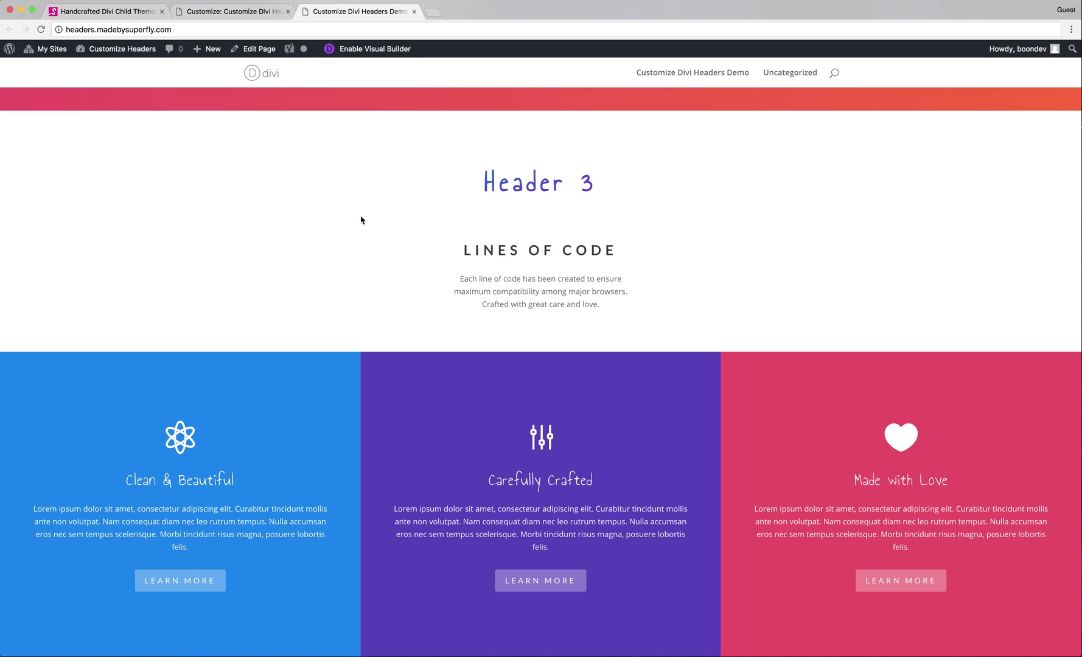
pyautogui.scroll(-3, 362, 224)
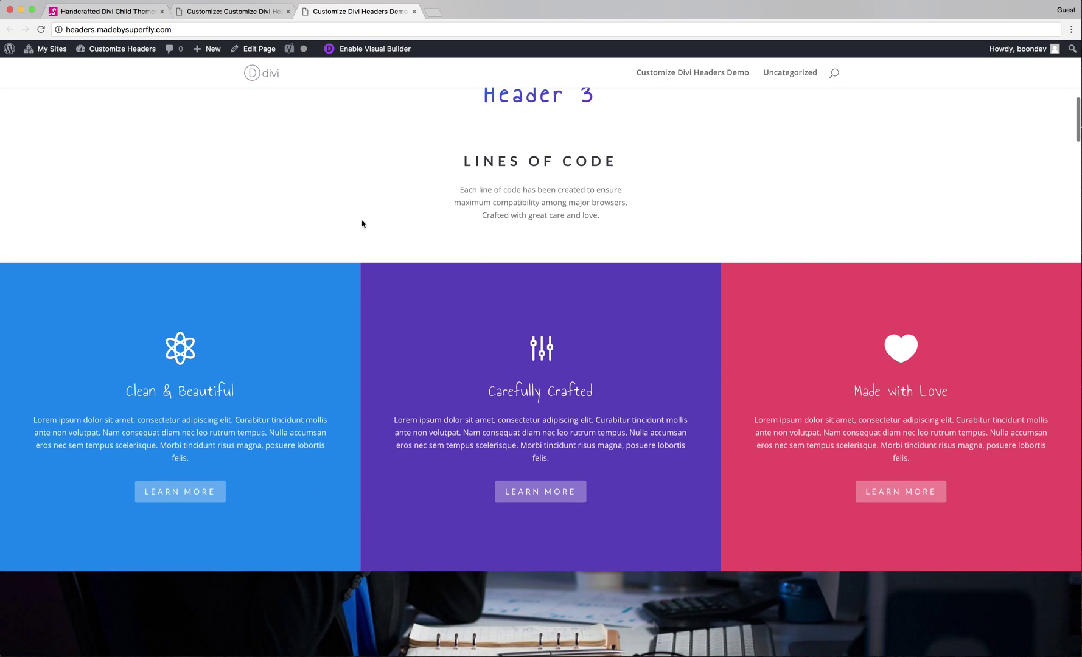
pyautogui.scroll(1, 362, 224)
pyautogui.scroll(2, 361, 224)
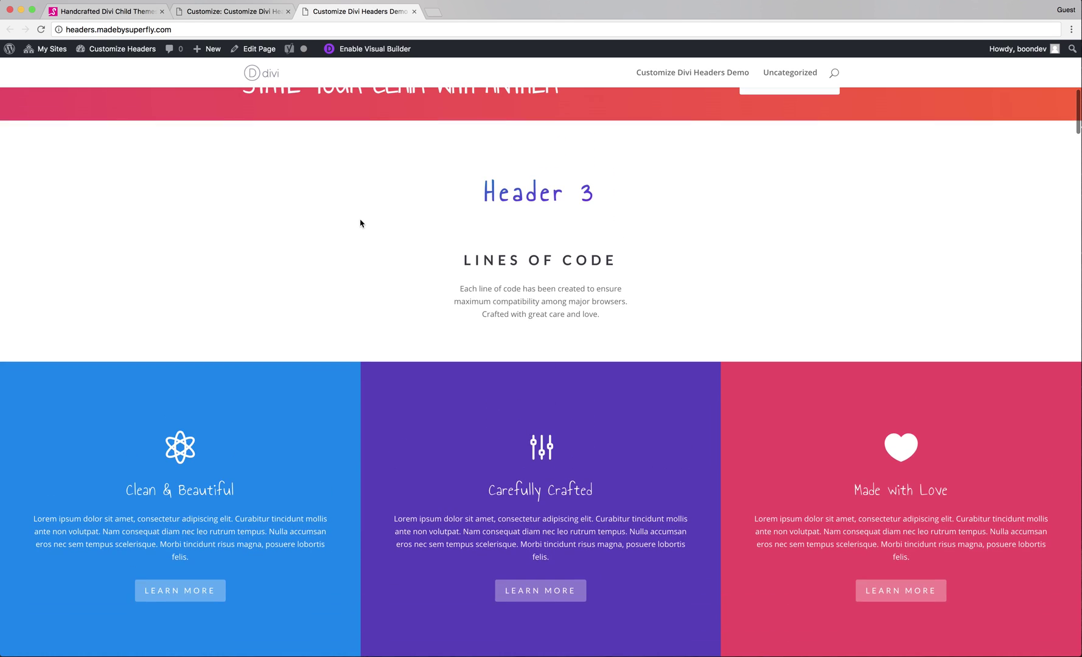
# Bring up the besuperfly.com tab showing the 'be superfly.' hero
pyautogui.click(132, 17)
pyautogui.scroll(2, 241, 251)
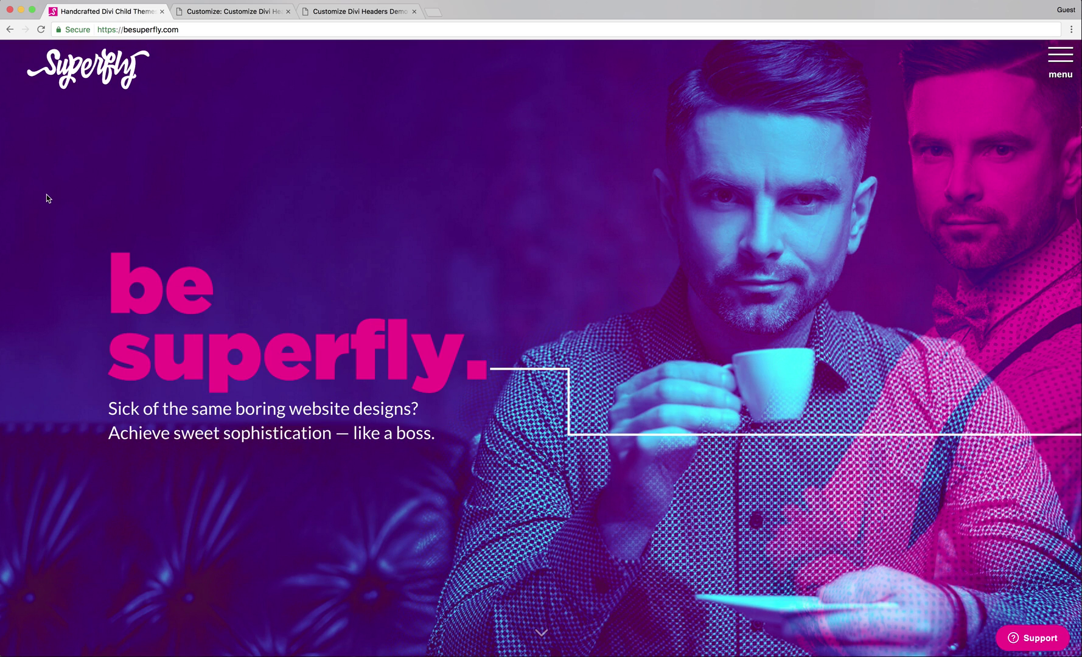